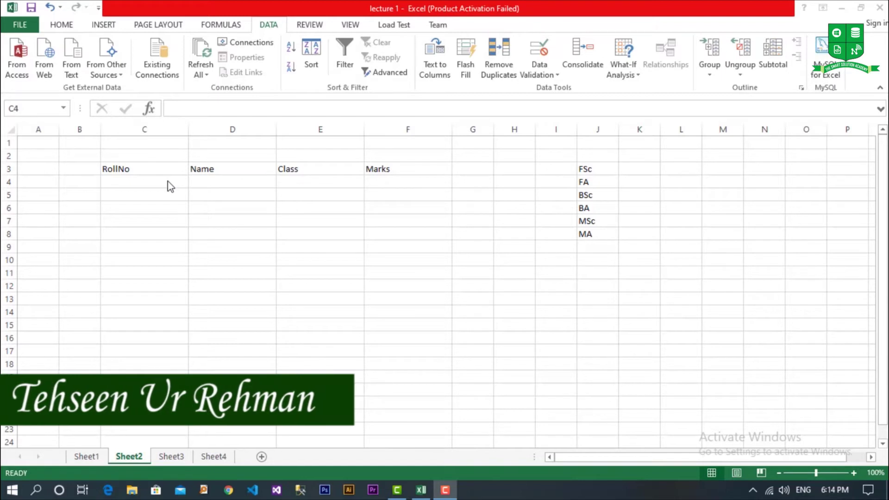
# Check the row-3 headers RollNo, Name, Class, Marks, then select the empty RollNo cell C4
pyautogui.click(167, 181)
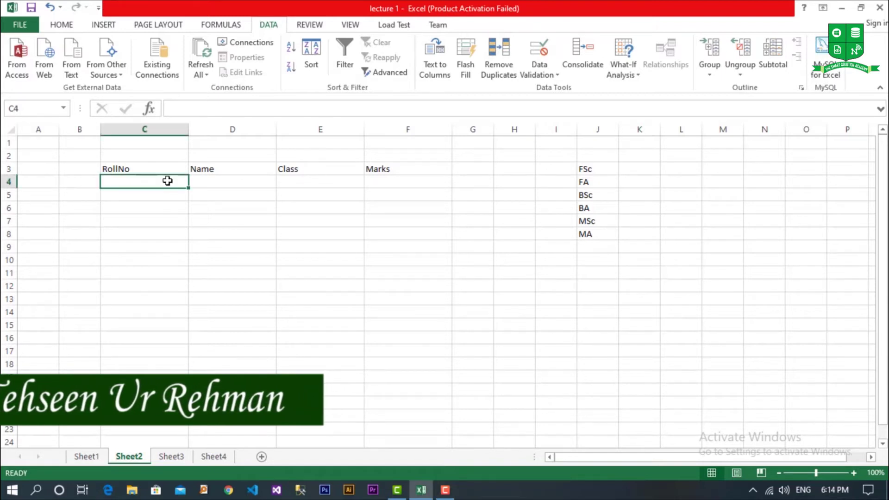
pyautogui.click(172, 169)
pyautogui.click(212, 172)
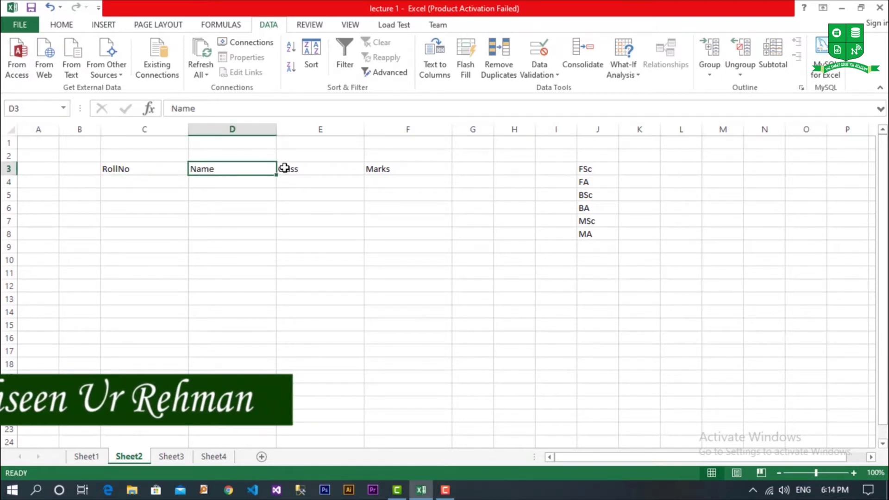
pyautogui.click(289, 170)
pyautogui.click(368, 172)
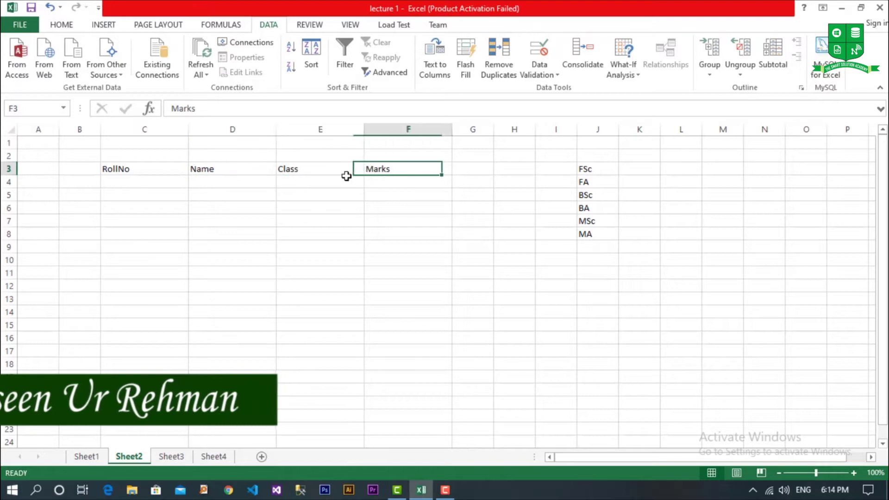
pyautogui.click(150, 186)
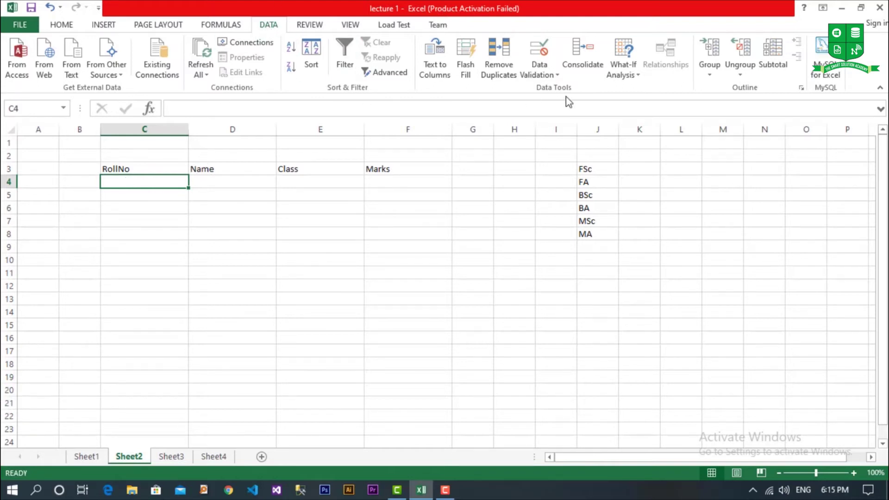
# Set C4's validation to Whole number, between, minimum 1 and maximum 50
pyautogui.click(541, 71)
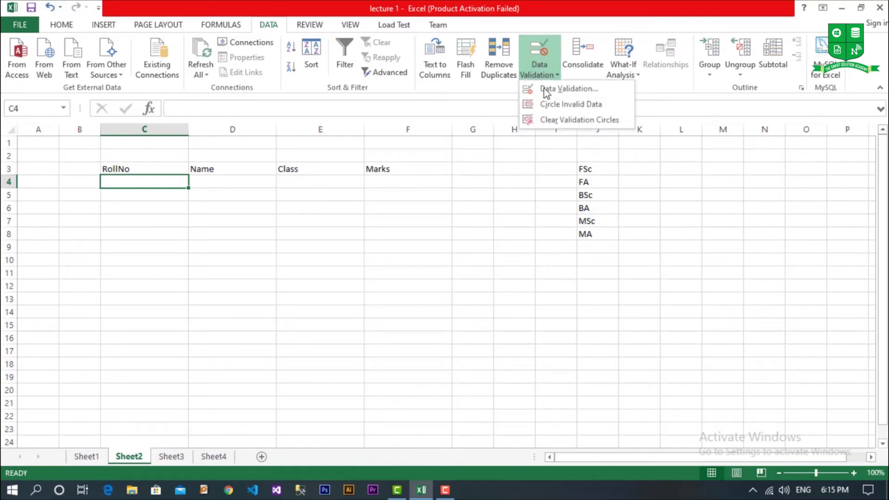
pyautogui.click(549, 88)
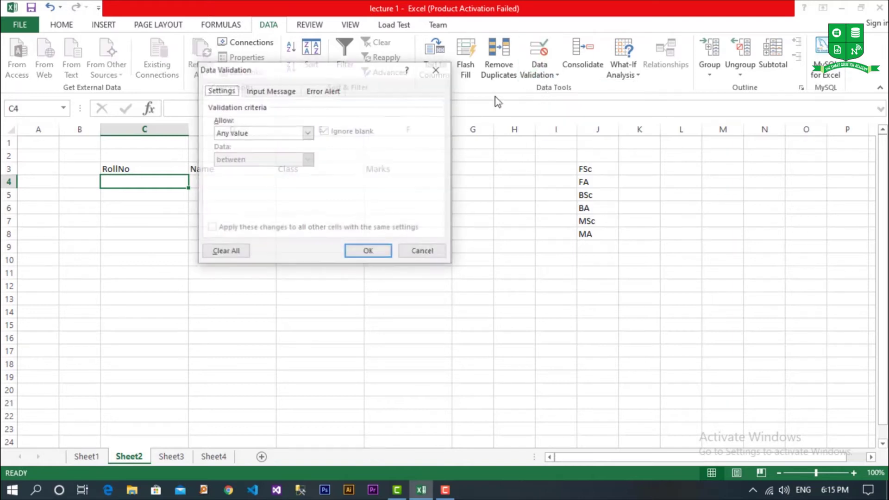
pyautogui.click(218, 133)
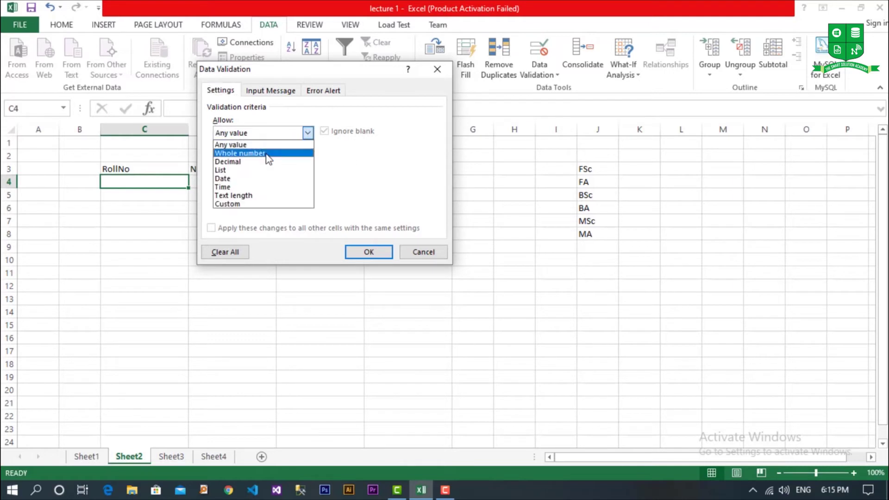
pyautogui.click(265, 154)
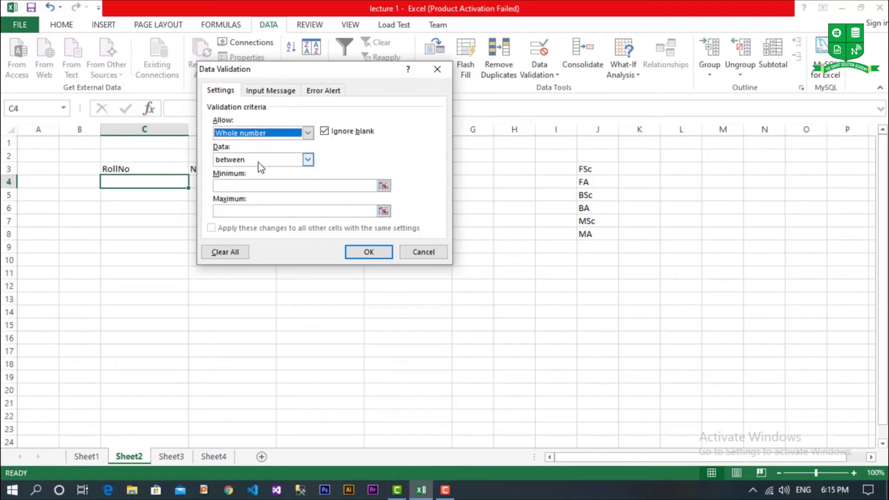
pyautogui.click(254, 160)
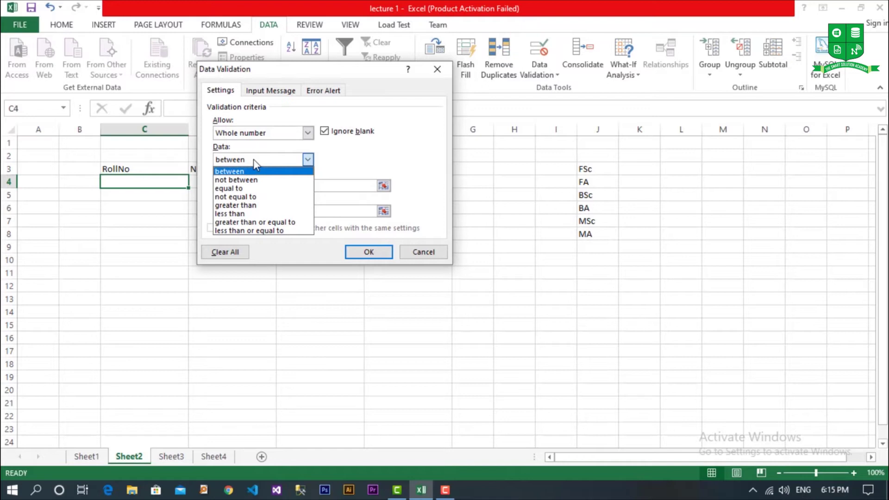
pyautogui.click(256, 172)
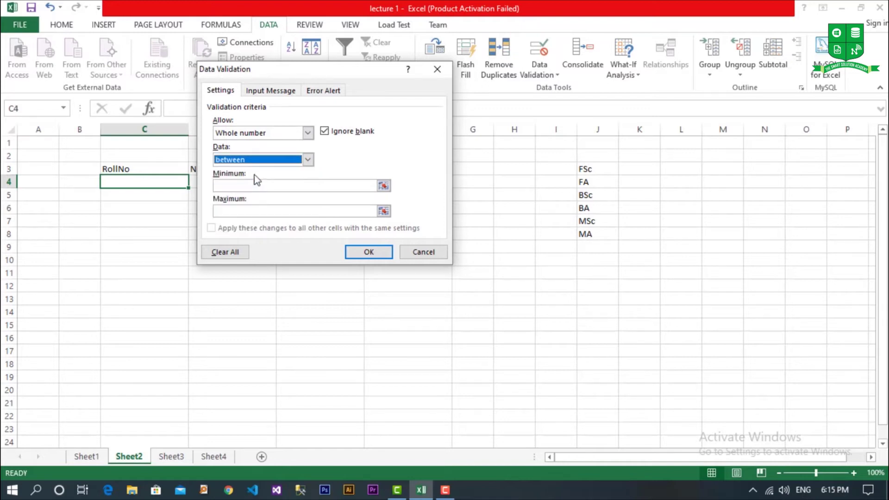
pyautogui.click(254, 182)
pyautogui.write('1')
pyautogui.click(246, 211)
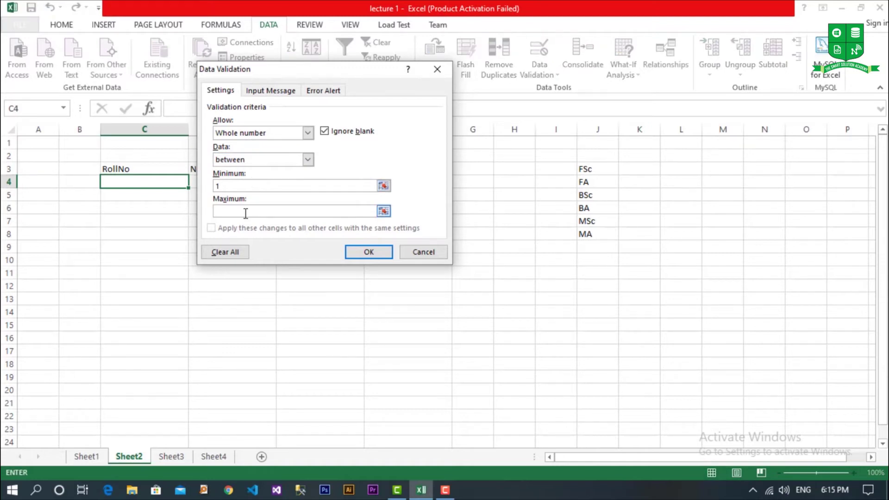
pyautogui.write('50')
pyautogui.click(354, 253)
pyautogui.write('51')
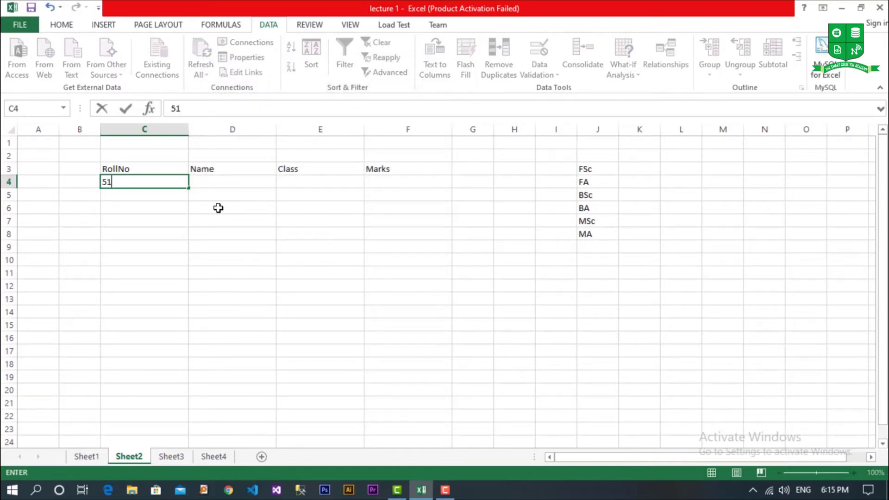
pyautogui.press('Return')
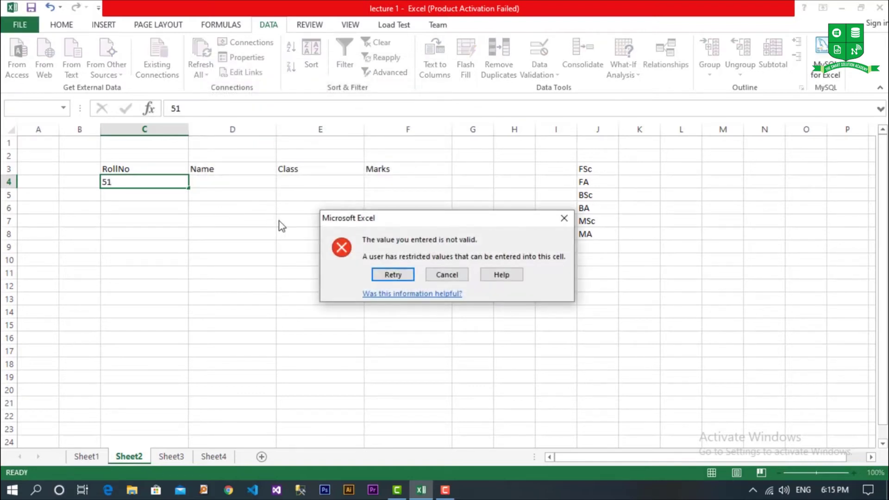
pyautogui.click(447, 275)
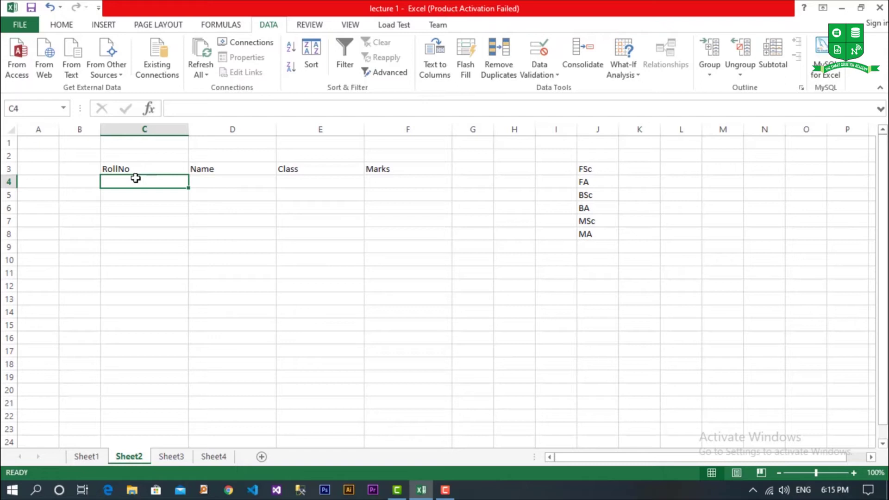
# Give C4 an input message titled 'Input' reading 'Enter Value between 1 to 50'
pyautogui.click(539, 74)
pyautogui.click(546, 91)
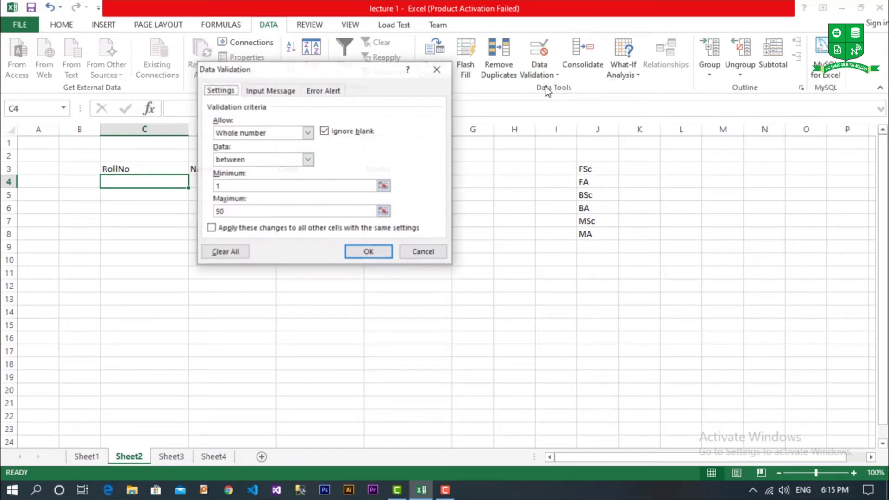
pyautogui.click(255, 93)
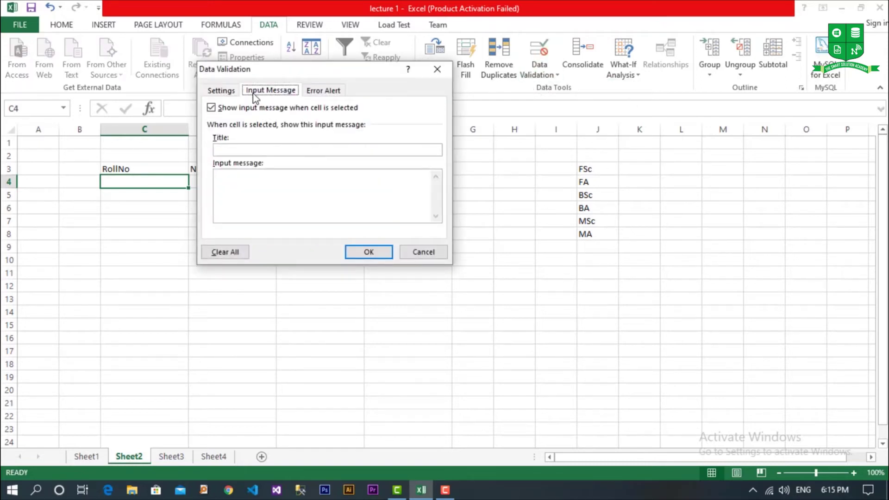
pyautogui.click(247, 151)
pyautogui.write('Input')
pyautogui.click(301, 194)
pyautogui.write('Value')
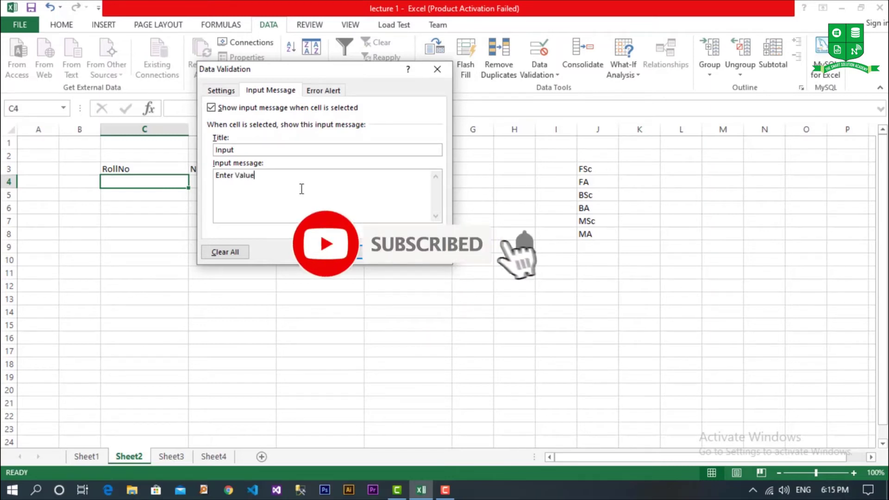
pyautogui.write(' between 1 to ')
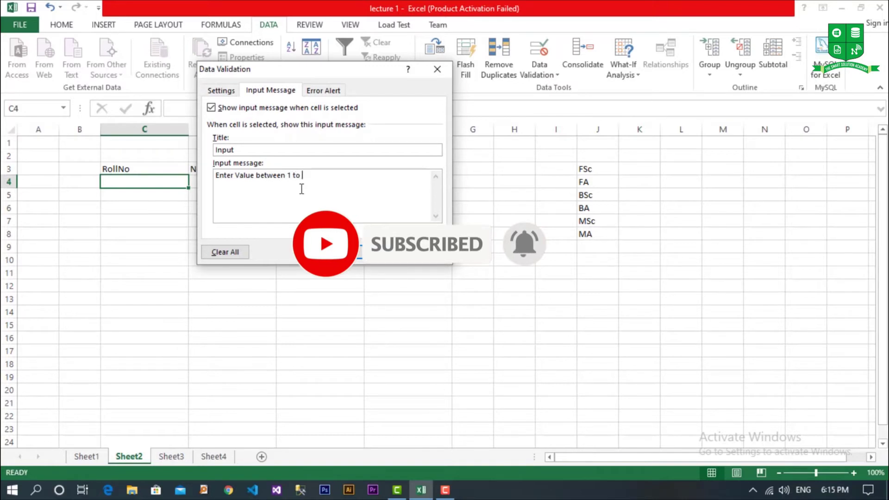
pyautogui.write('50')
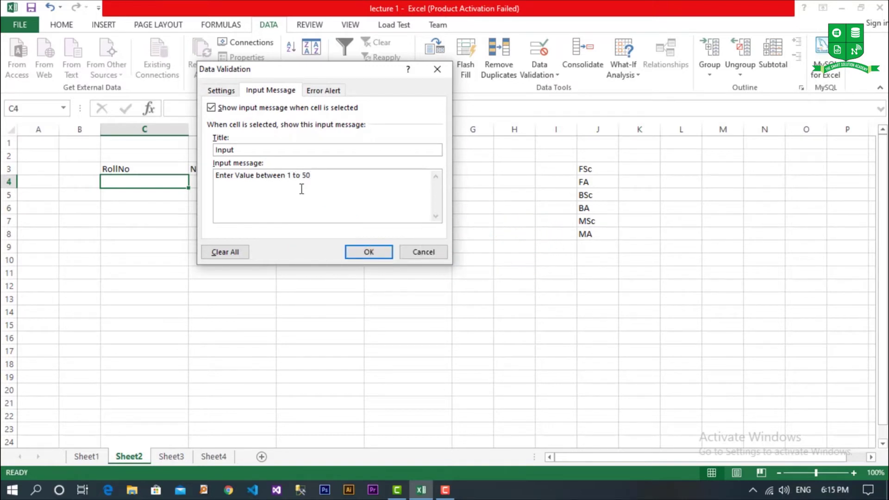
pyautogui.click(373, 252)
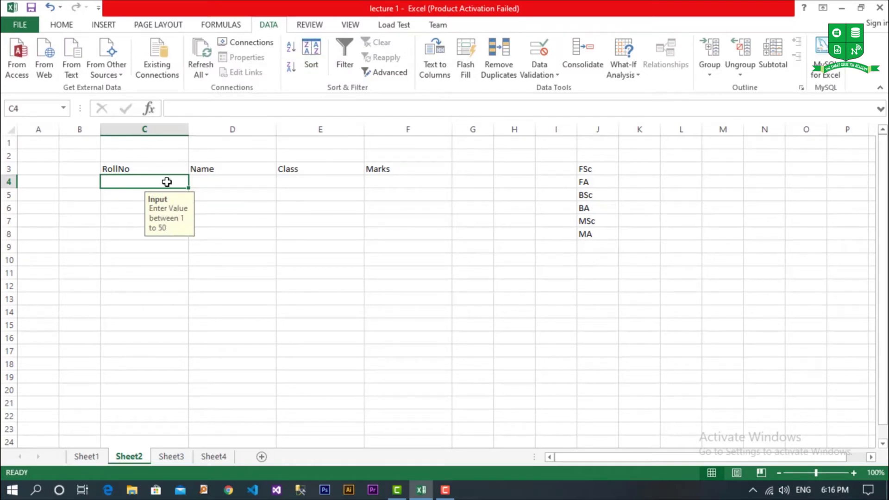
pyautogui.write('51')
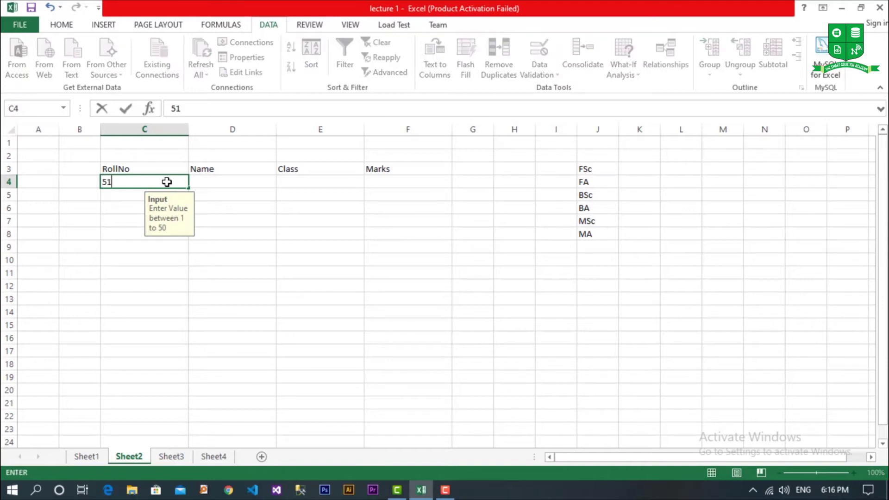
pyautogui.press('Return')
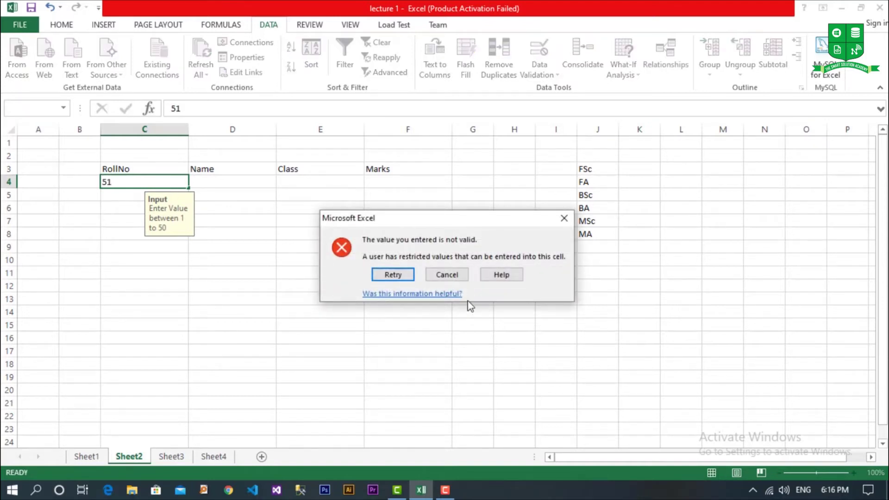
pyautogui.click(572, 220)
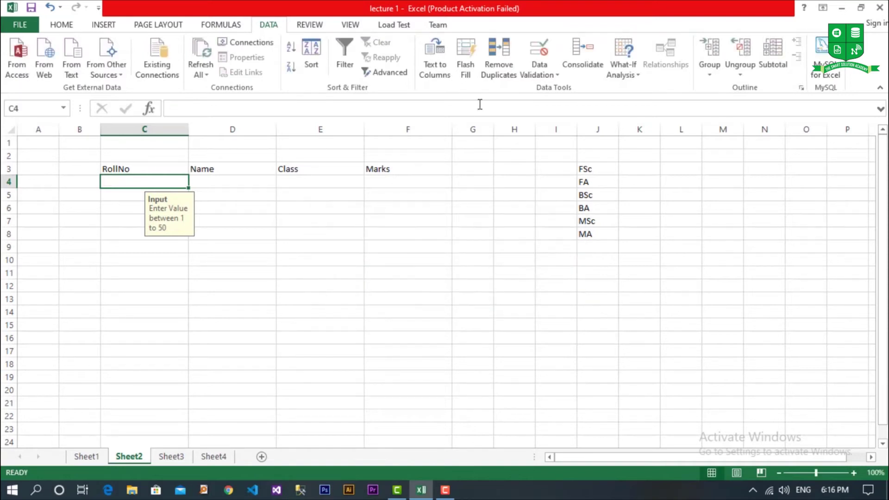
# Compare the Warning and Information styles, then keep a Stop alert titled 'Error' with message 'Invalid Value'
pyautogui.click(548, 77)
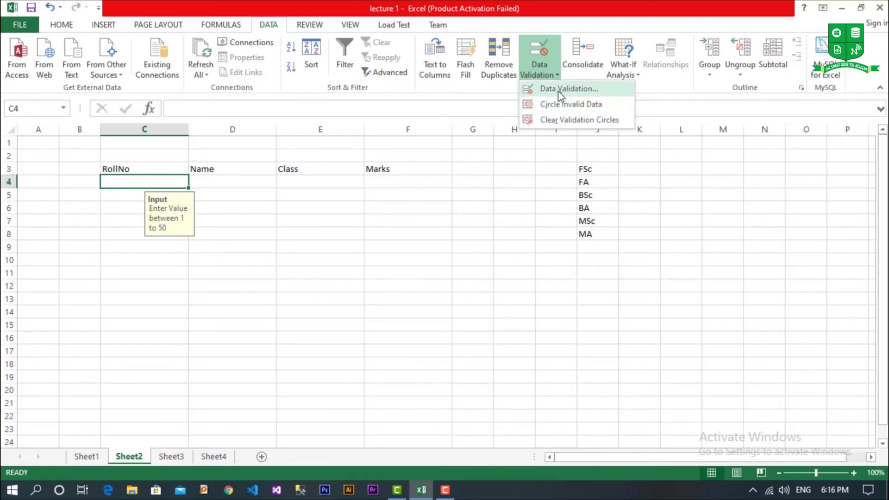
pyautogui.click(557, 91)
pyautogui.click(327, 91)
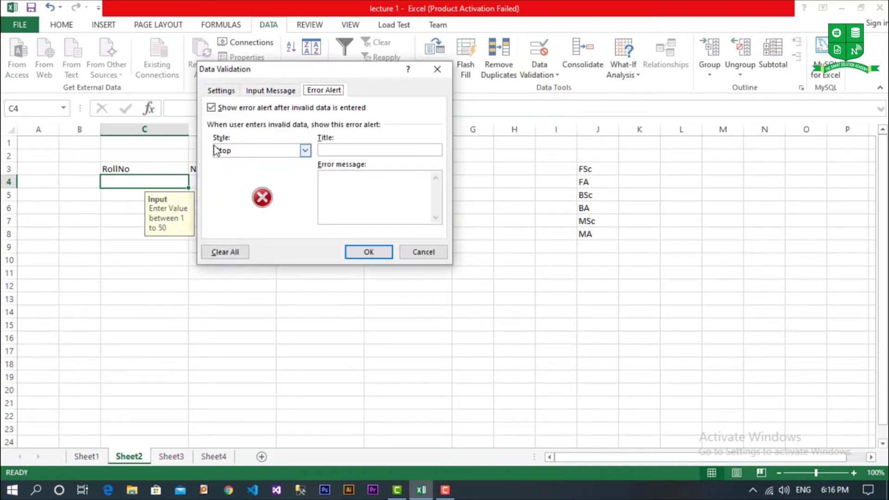
pyautogui.click(259, 155)
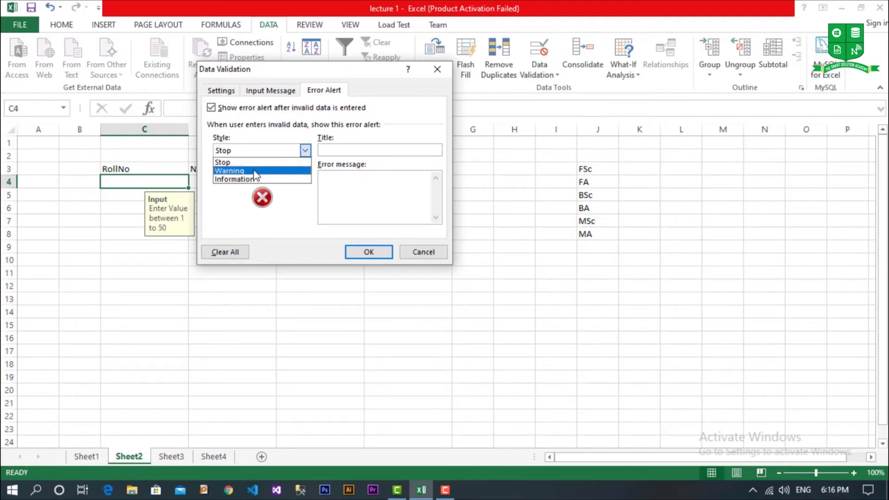
pyautogui.click(253, 170)
pyautogui.click(255, 151)
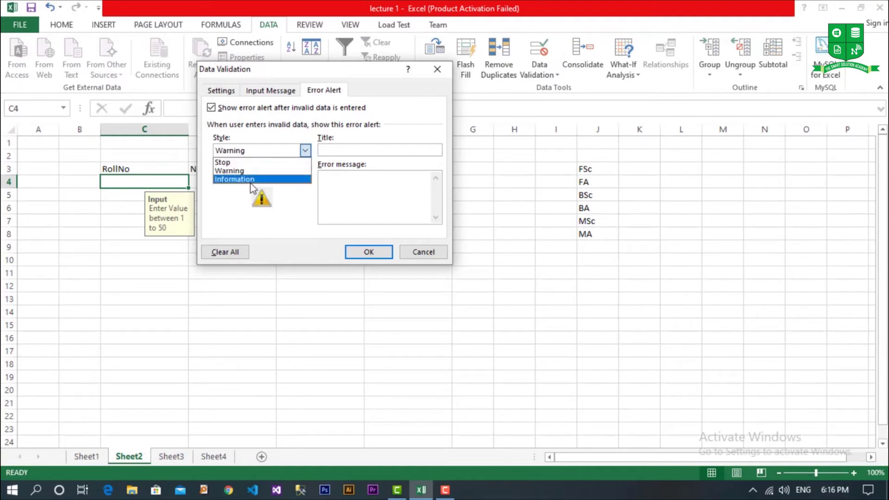
pyautogui.click(254, 180)
pyautogui.click(266, 155)
pyautogui.click(255, 160)
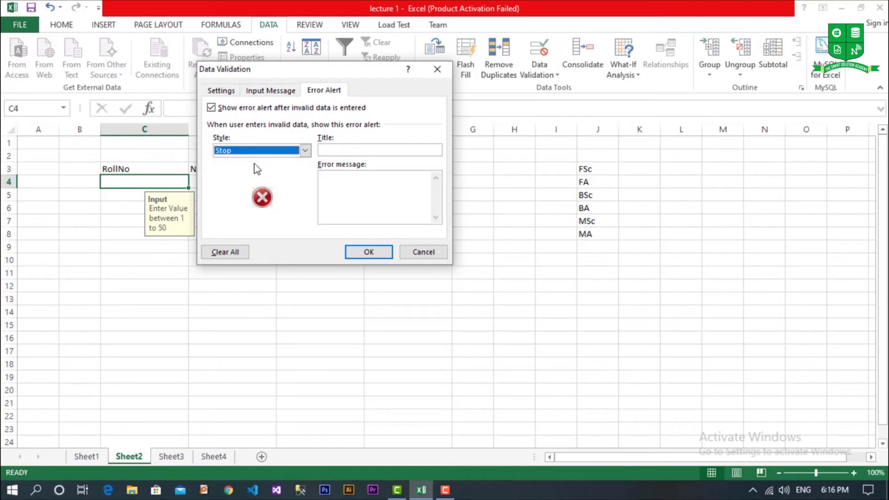
pyautogui.click(336, 150)
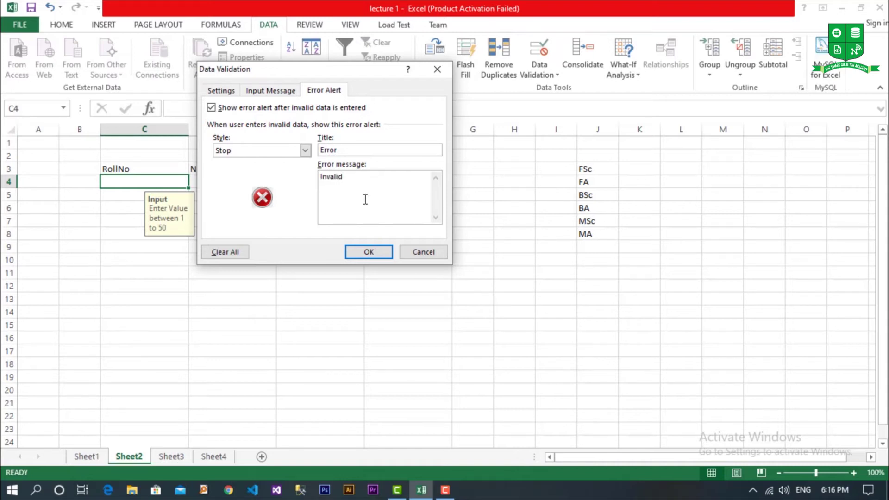
pyautogui.click(368, 252)
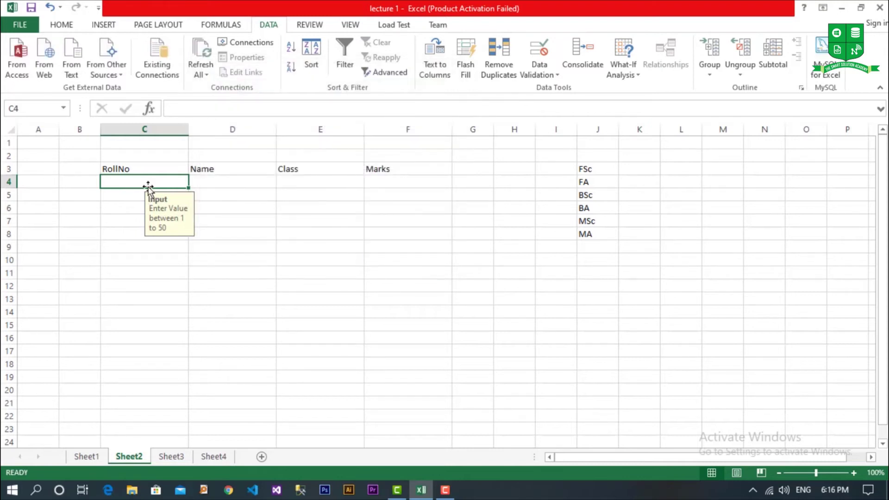
pyautogui.write('6666')
pyautogui.press('Return')
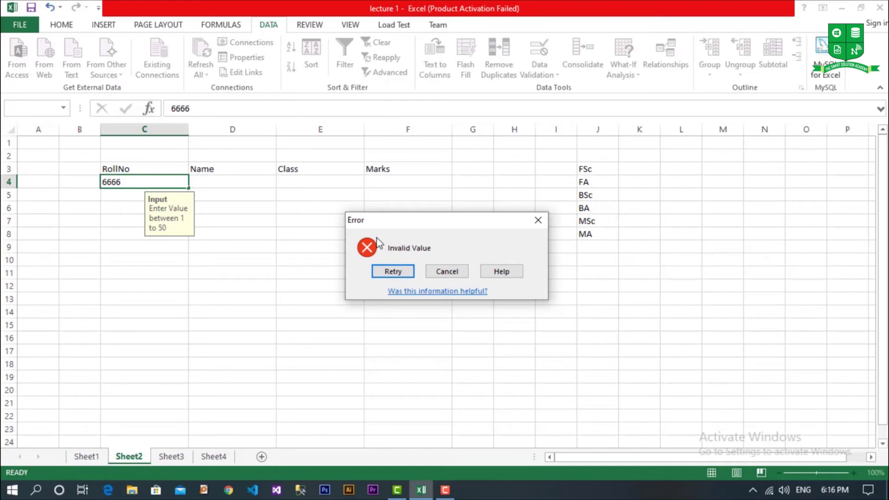
pyautogui.click(452, 275)
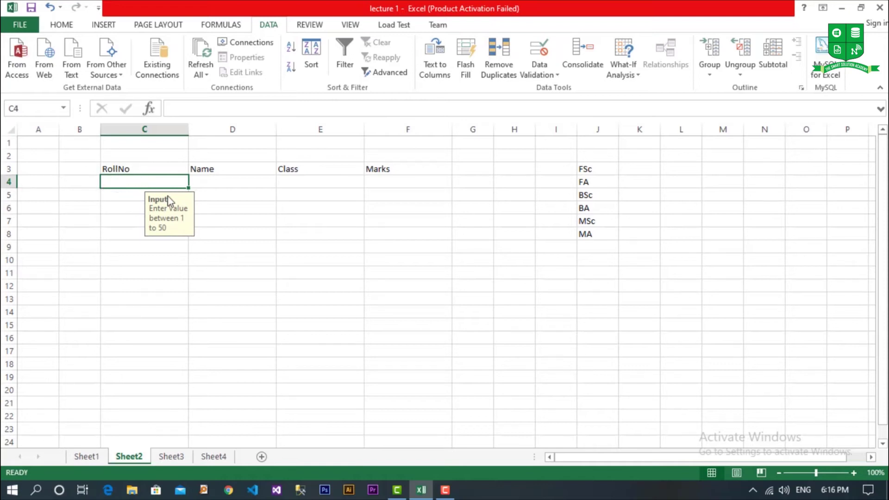
# Review C4's validation criteria and apply Clear All in the Data Validation settings
pyautogui.click(555, 75)
pyautogui.click(554, 91)
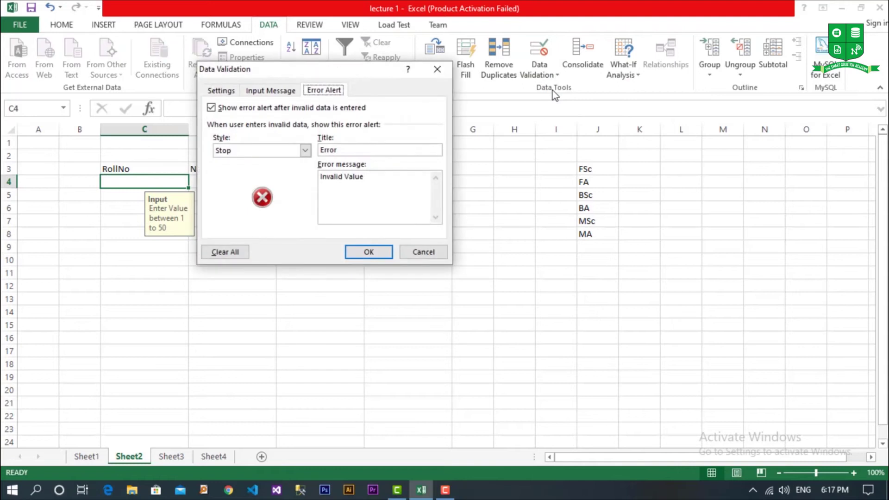
pyautogui.click(223, 91)
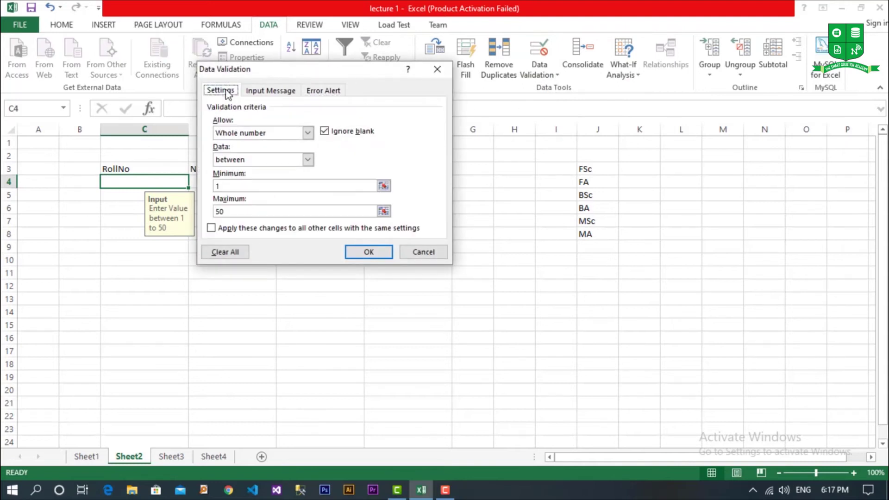
pyautogui.click(223, 255)
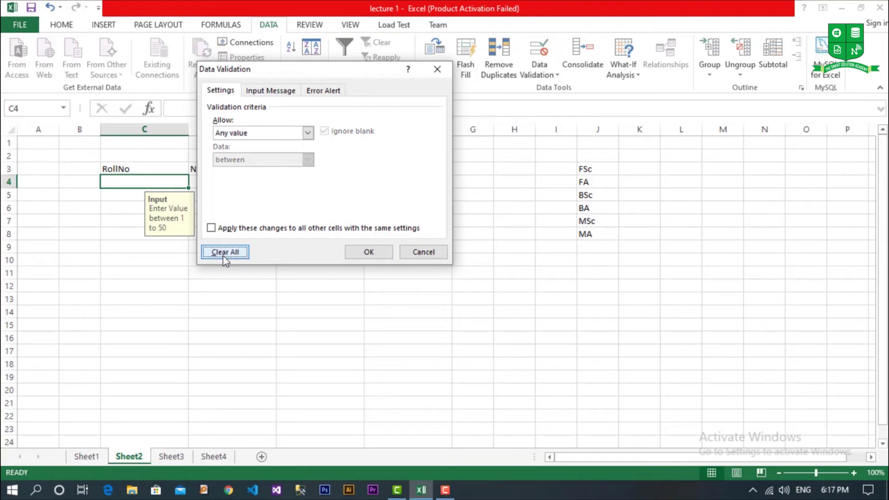
pyautogui.click(377, 256)
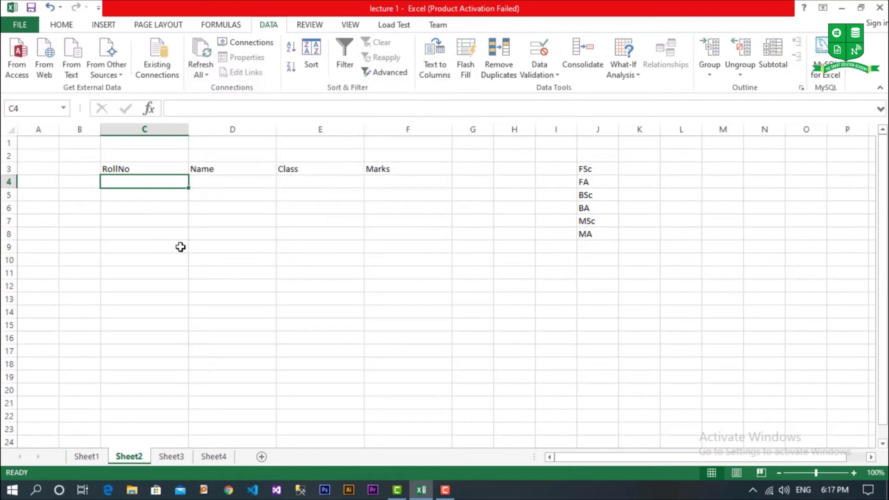
# Fill C4's validation down column C to C23 and check a lower cell's prompt
pyautogui.click(120, 191)
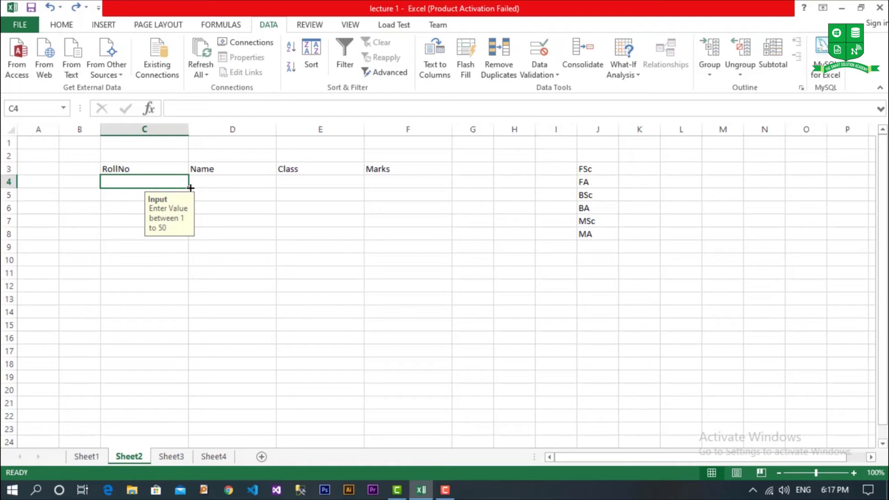
pyautogui.moveTo(190, 188); pyautogui.dragTo(187, 433)
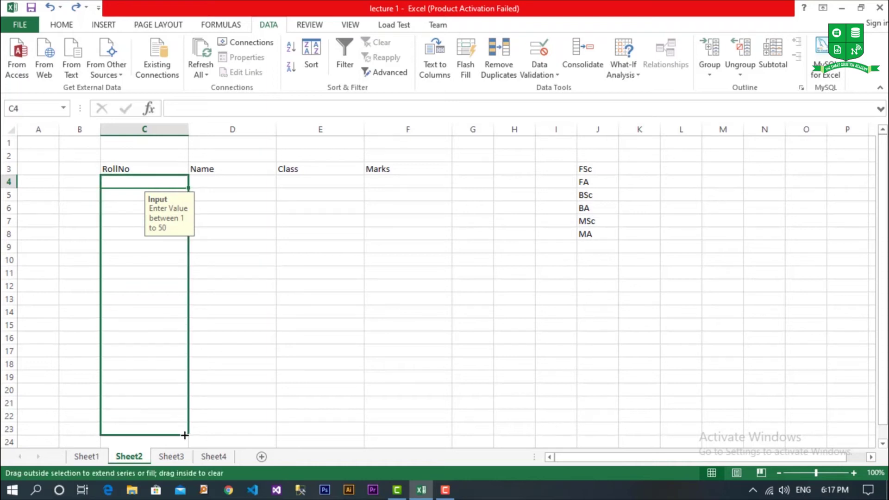
pyautogui.click(170, 314)
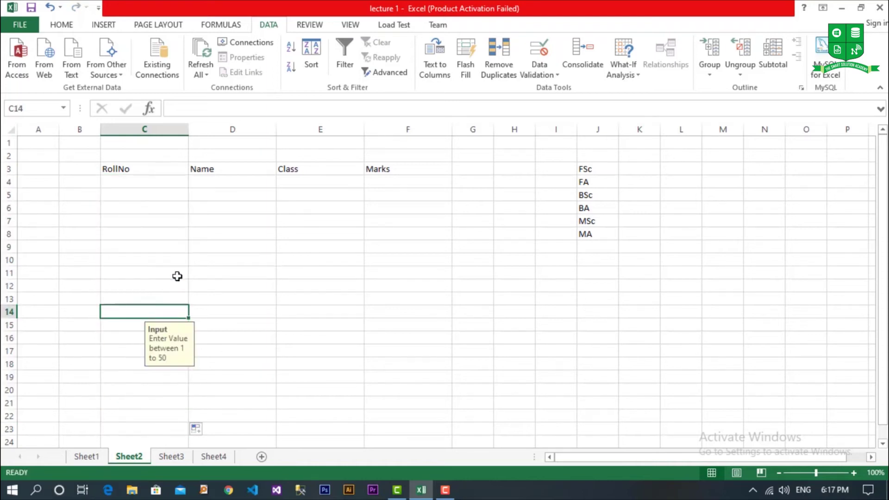
pyautogui.click(179, 177)
# Give Name cell D4 a Text length 'between' rule with a minimum of 3 characters
pyautogui.click(241, 183)
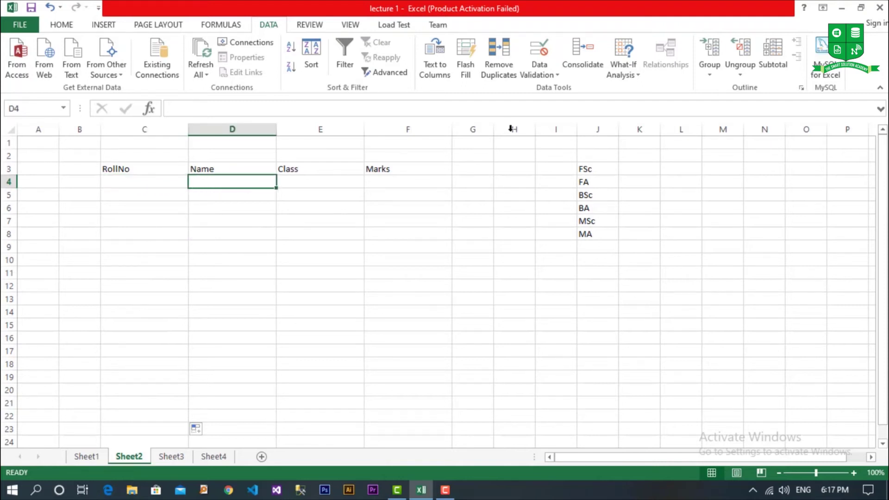
pyautogui.click(555, 76)
pyautogui.click(554, 90)
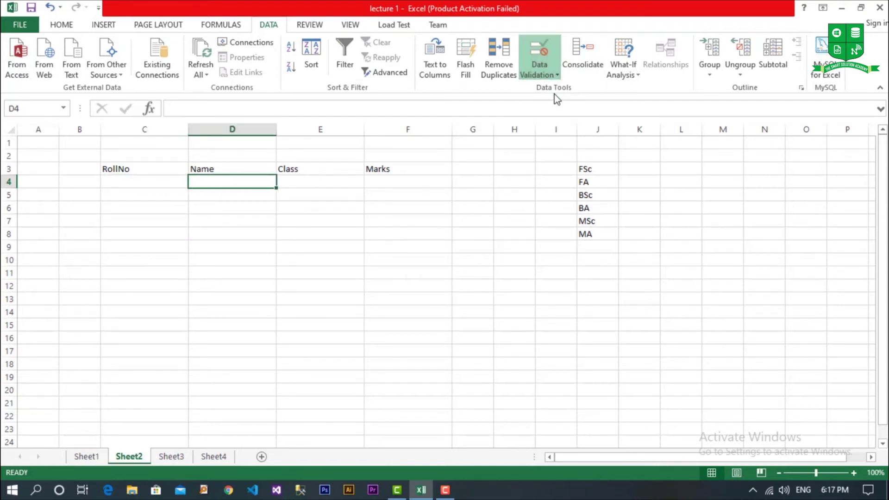
pyautogui.click(266, 135)
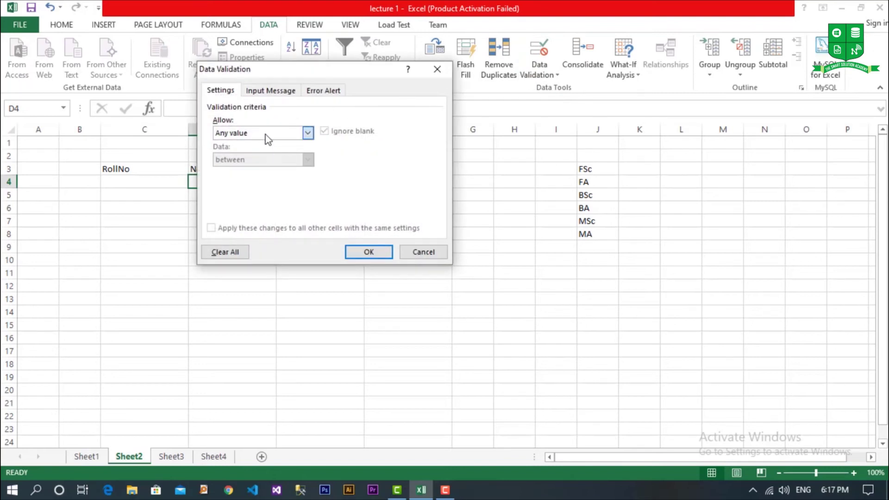
pyautogui.click(255, 196)
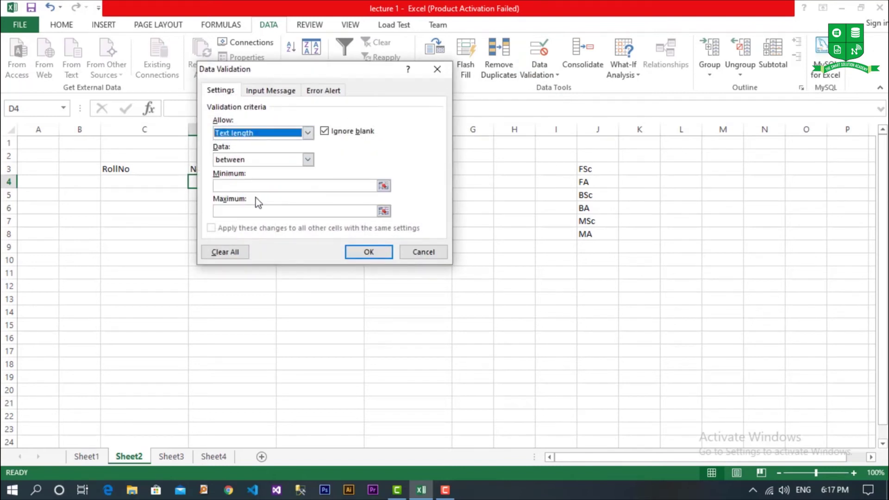
pyautogui.click(257, 185)
pyautogui.click(255, 161)
pyautogui.click(256, 170)
pyautogui.click(256, 184)
pyautogui.write('38')
pyautogui.click(368, 253)
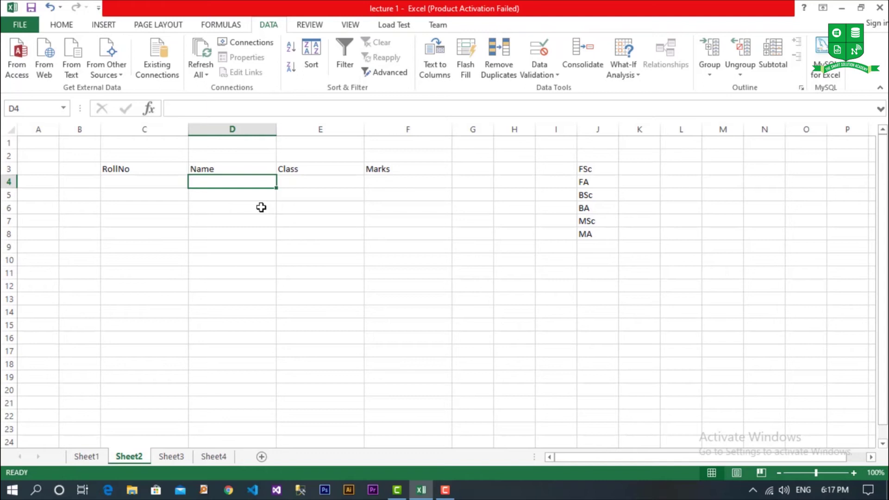
# Test D4: a one-letter name is rejected and cancelled, then 'asd' is accepted
pyautogui.write('a')
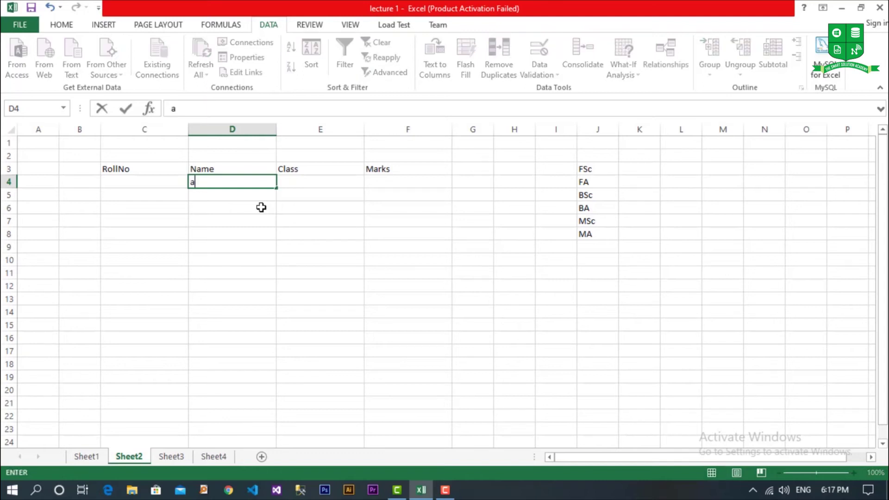
pyautogui.press('Return')
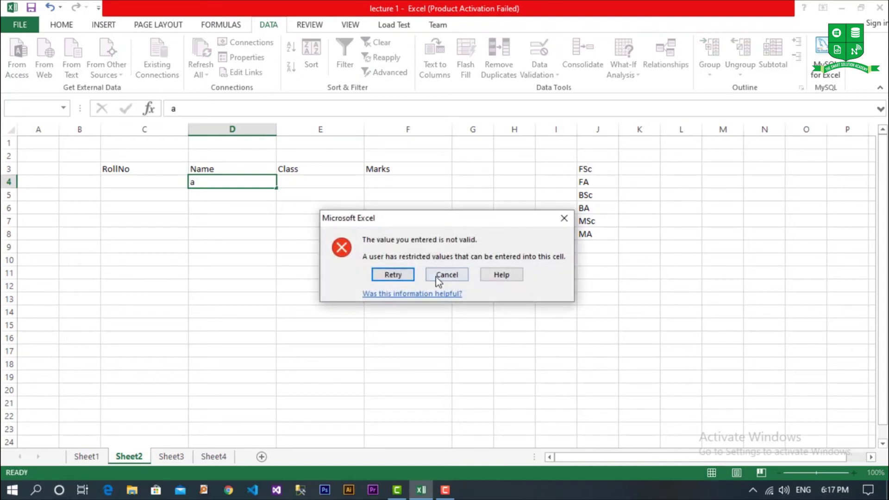
pyautogui.click(445, 275)
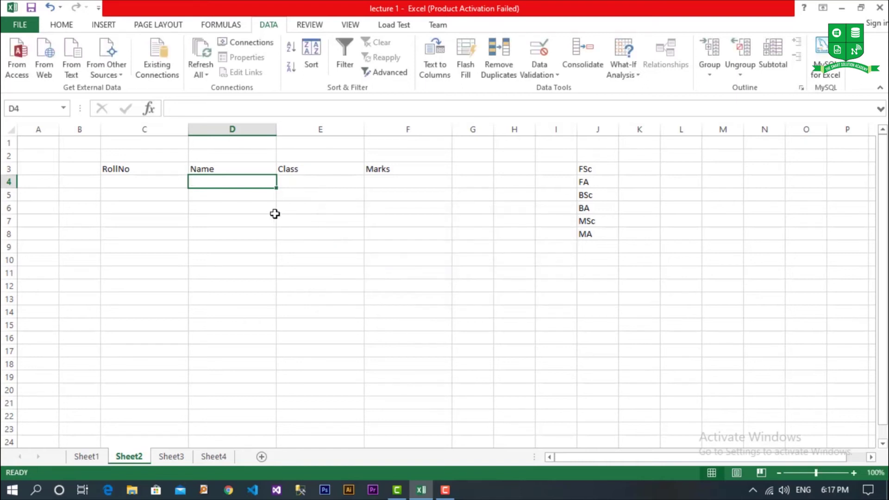
pyautogui.write('asd')
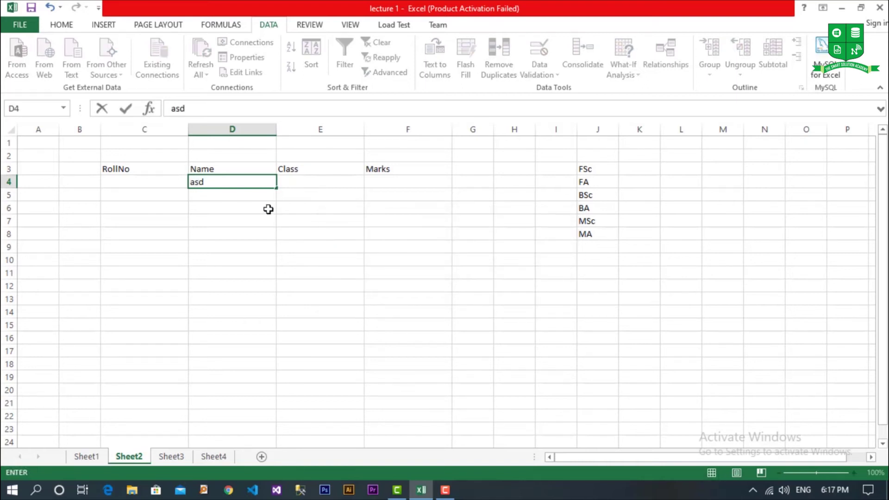
pyautogui.press('Return')
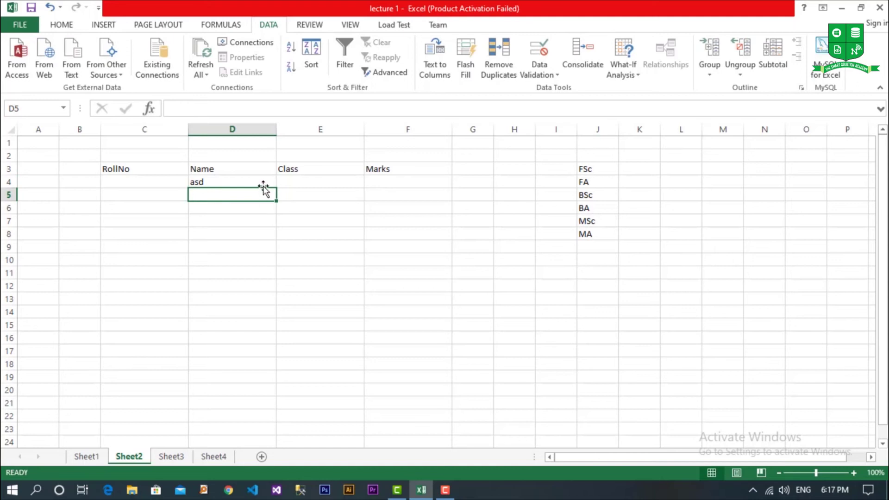
# Enter 'sdsdsdsd' in D4, cancel the rejection, and clear the cell
pyautogui.click(262, 178)
pyautogui.write('sdsdsdsd')
pyautogui.press('Return')
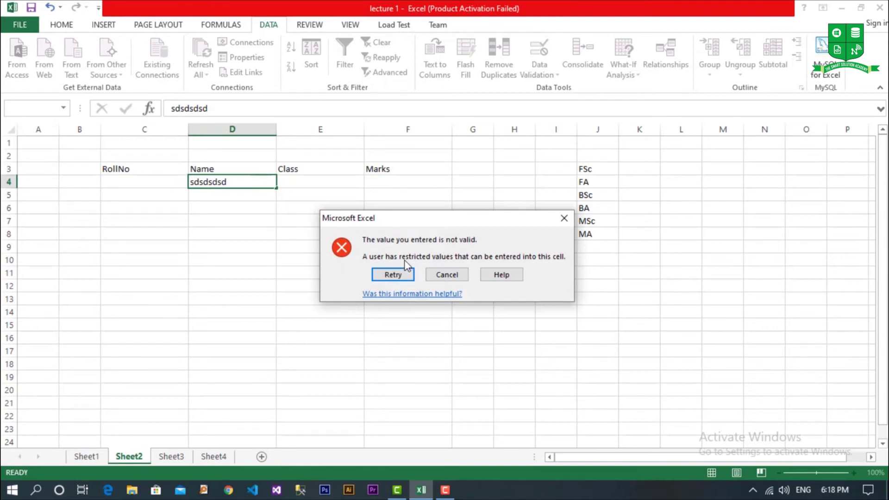
pyautogui.click(440, 275)
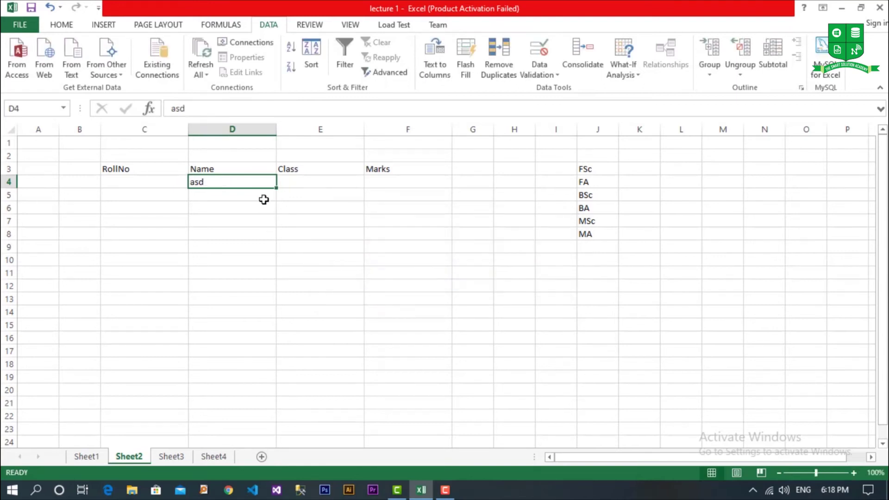
pyautogui.press('Delete')
# Fill D4's length rule down to D21, then replace 23223 with 'ssdsd' in D10
pyautogui.moveTo(276, 189); pyautogui.dragTo(271, 419)
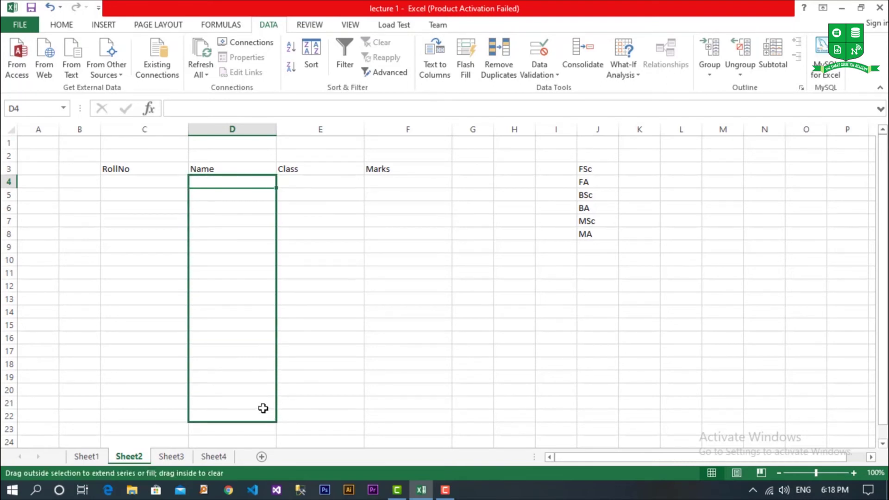
pyautogui.moveTo(270, 418); pyautogui.dragTo(260, 287)
pyautogui.click(260, 264)
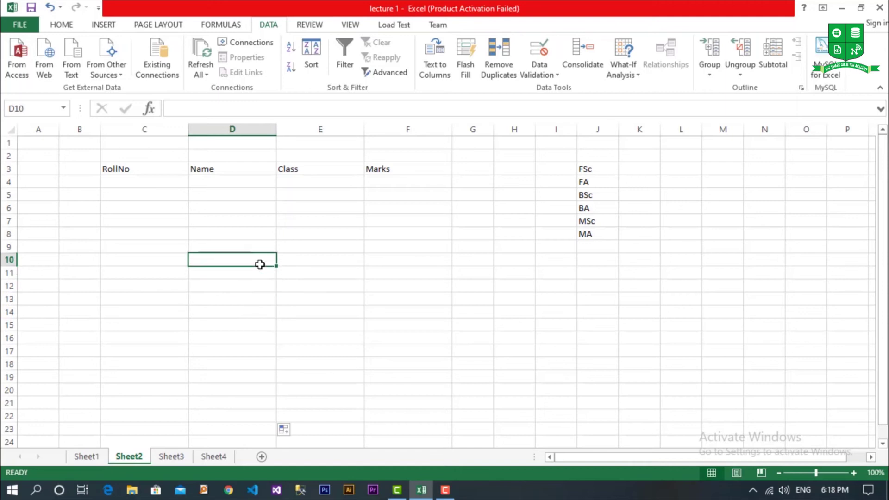
pyautogui.write('23223')
pyautogui.press('Return')
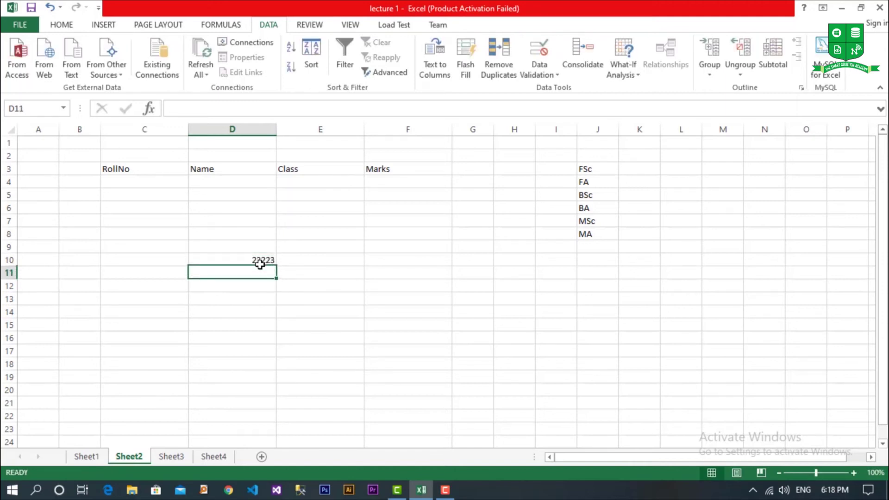
pyautogui.click(276, 262)
pyautogui.press('Delete')
pyautogui.write('ssdsd')
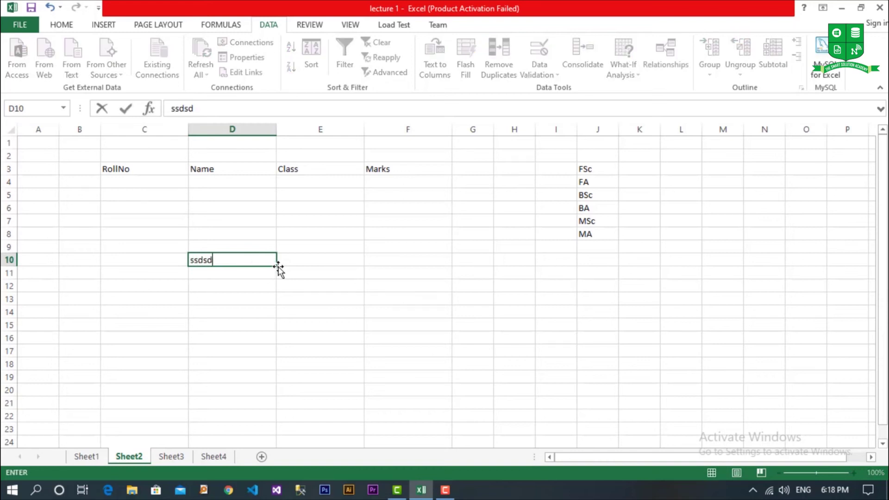
pyautogui.press('Return')
# Try the overlong name 'sasassasas' in D11 and cancel the rejection
pyautogui.write('sasassasas')
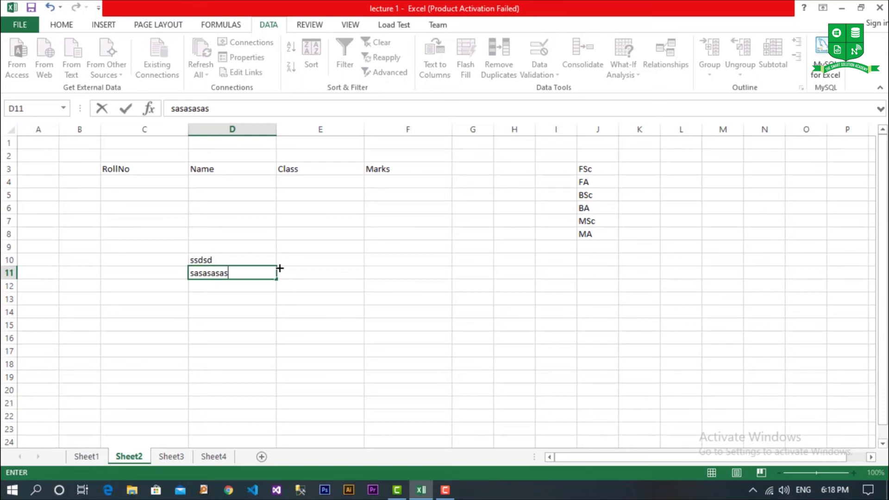
pyautogui.press('Return')
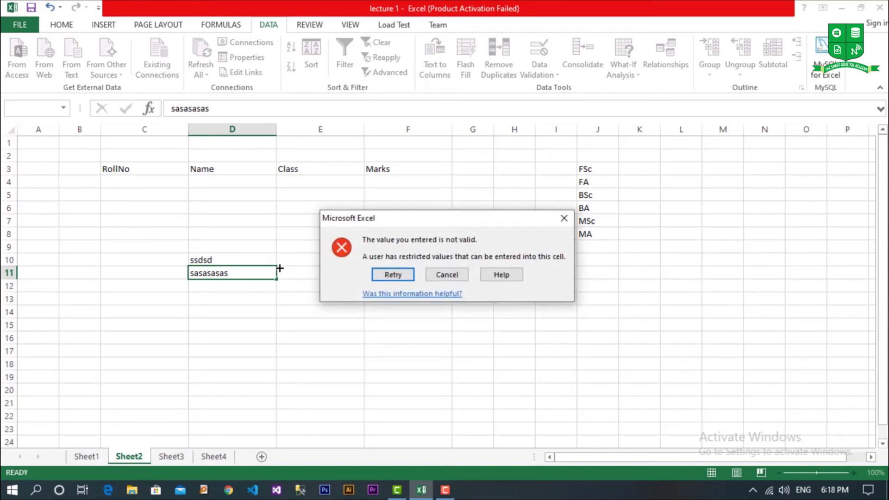
pyautogui.click(447, 278)
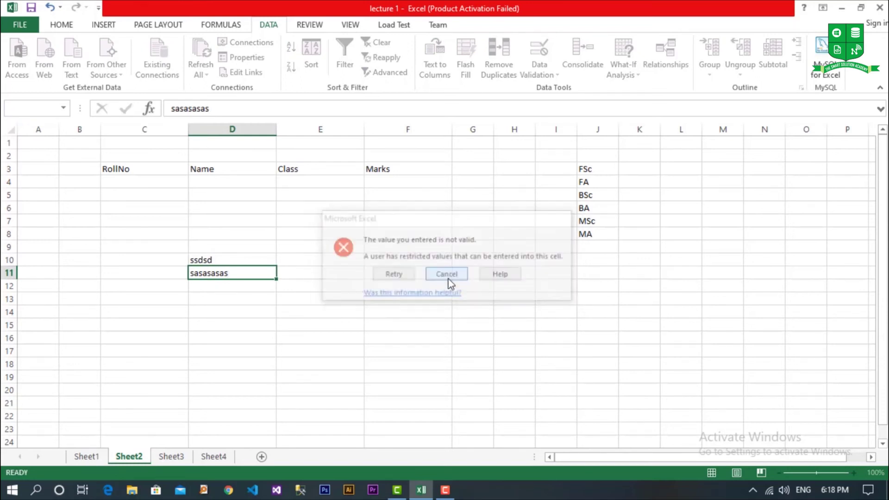
pyautogui.click(318, 184)
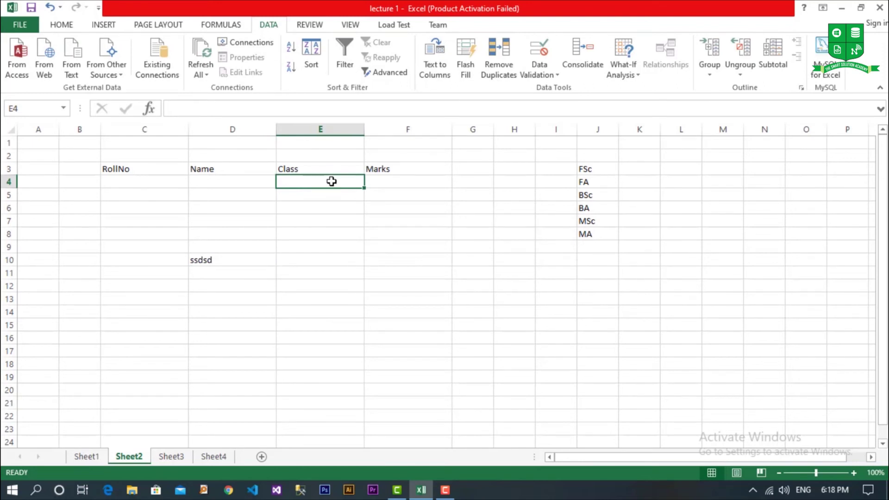
# Restrict E4 to a List validation sourced from =$J$3:$J$8
pyautogui.click(541, 77)
pyautogui.click(542, 89)
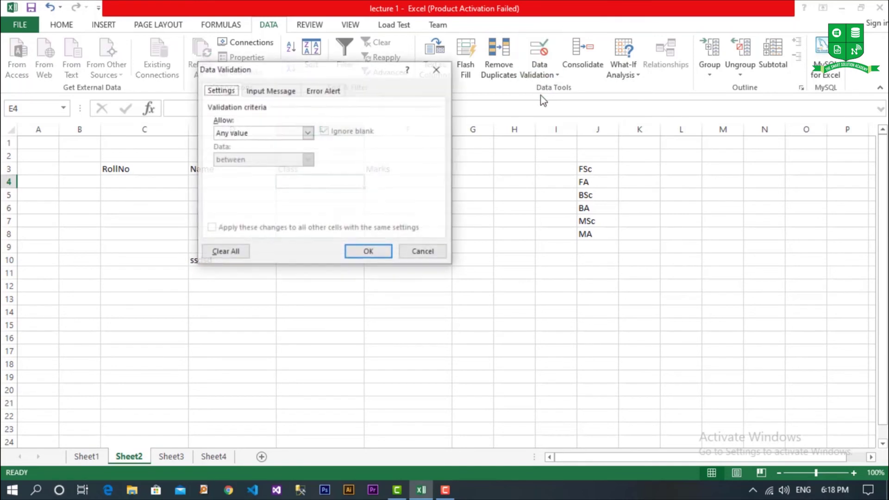
pyautogui.click(245, 134)
pyautogui.click(248, 170)
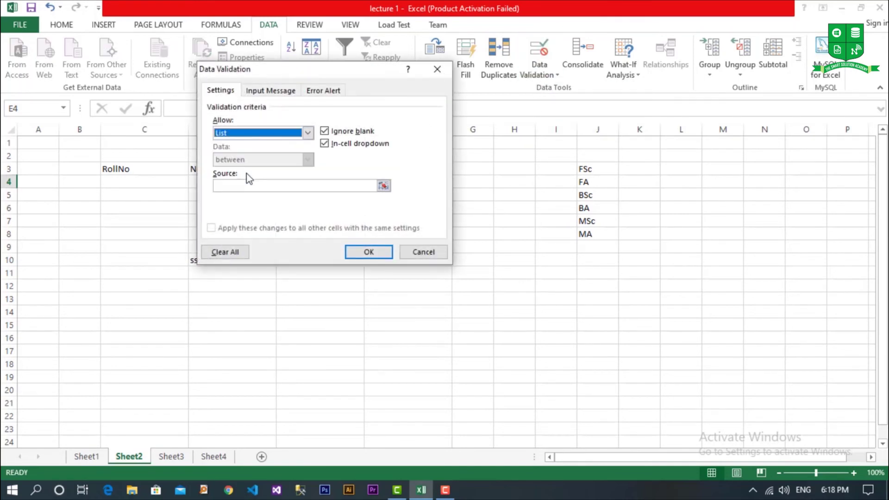
pyautogui.click(269, 186)
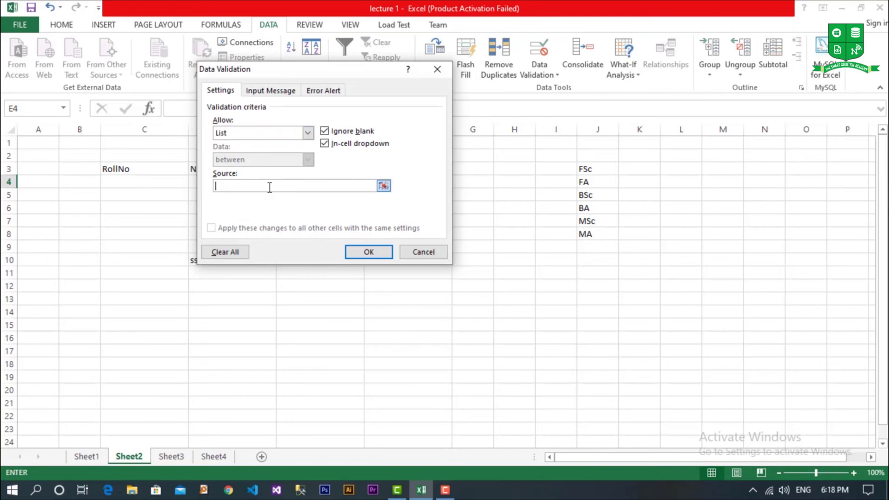
pyautogui.moveTo(595, 170); pyautogui.dragTo(599, 239)
pyautogui.click(592, 171)
pyautogui.moveTo(599, 181); pyautogui.dragTo(600, 235)
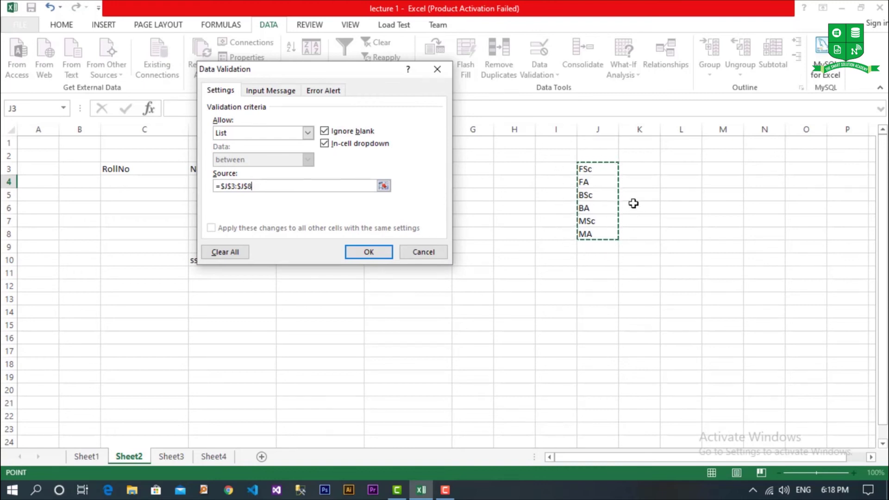
pyautogui.click(361, 255)
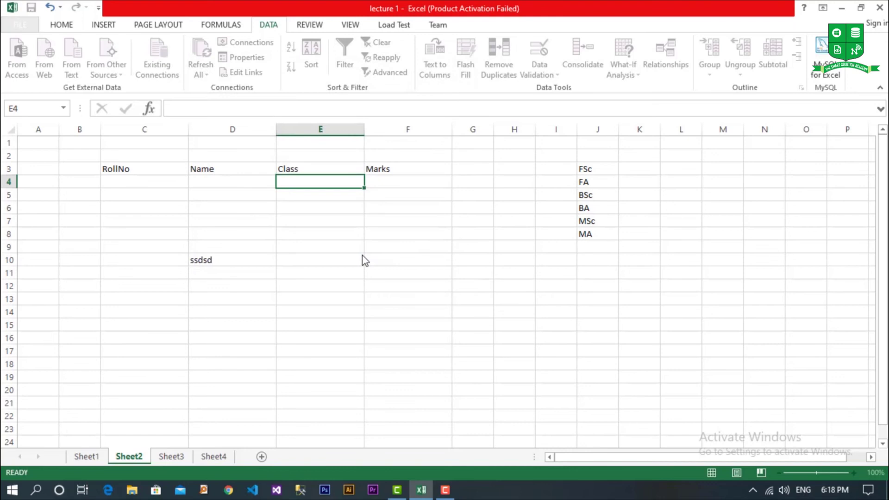
# Test E4's dropdown with BA and FSc, see 'mcs' rejected, then empty the cell
pyautogui.click(370, 181)
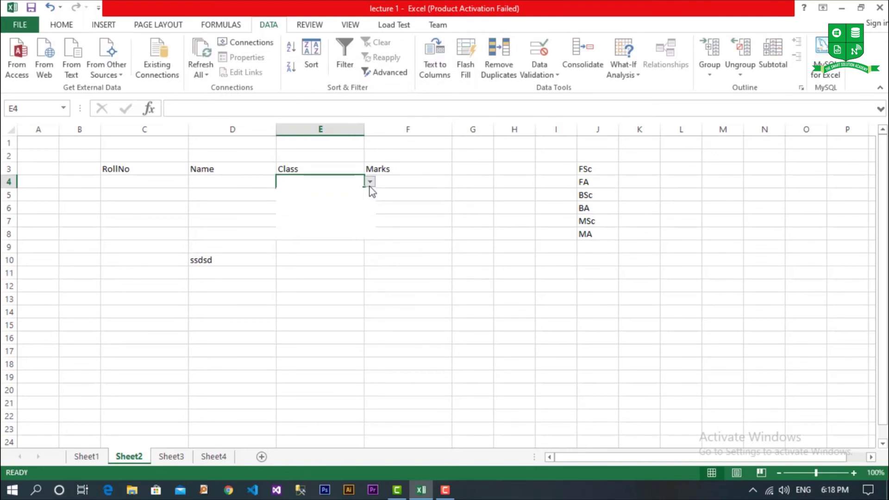
pyautogui.click(328, 215)
pyautogui.click(370, 182)
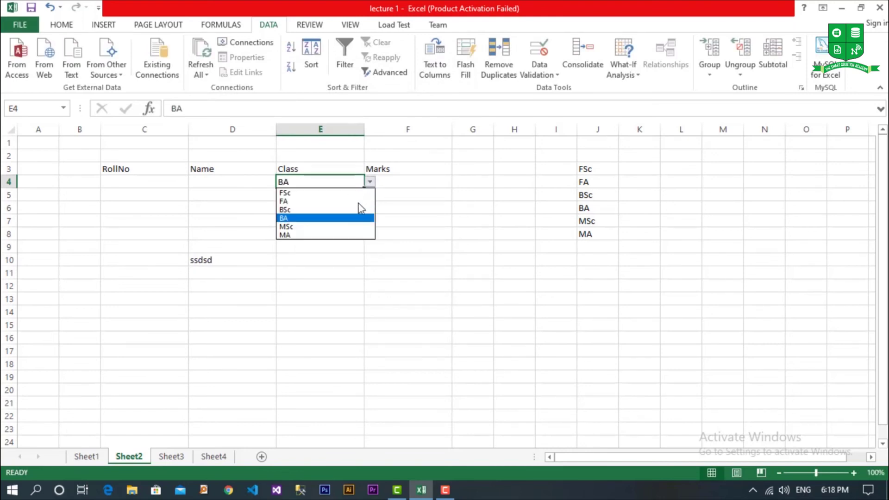
pyautogui.click(333, 193)
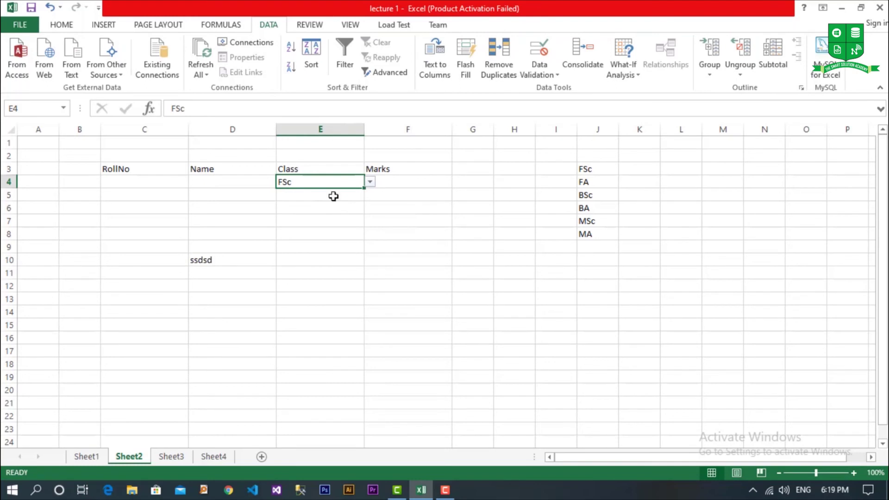
pyautogui.doubleClick(336, 185)
pyautogui.press('BackSpace')
pyautogui.press('BackSpace')
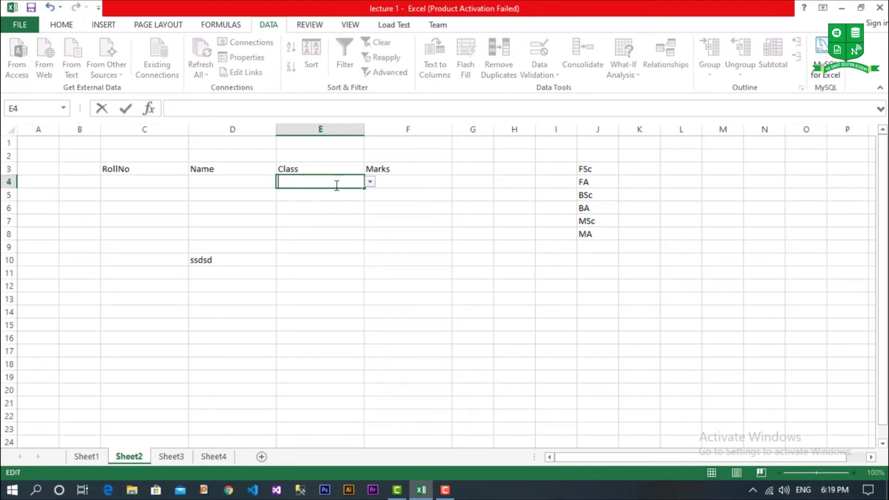
pyautogui.write('mcs')
pyautogui.press('Return')
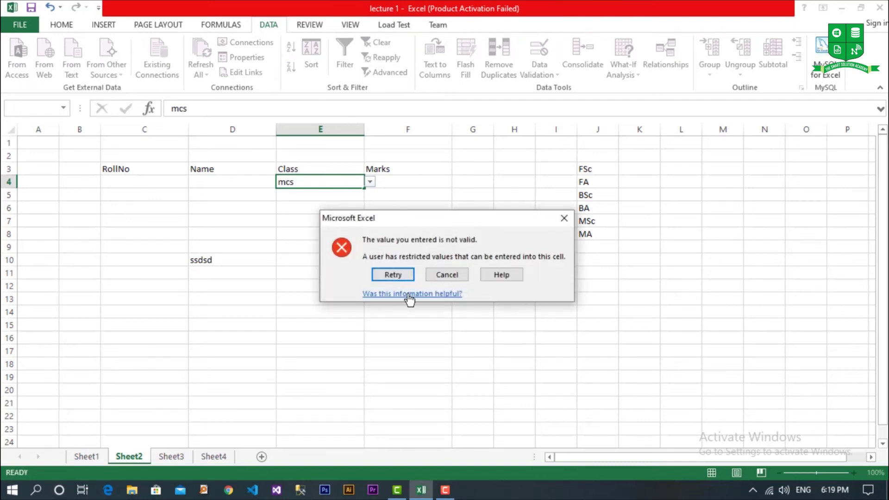
pyautogui.click(444, 275)
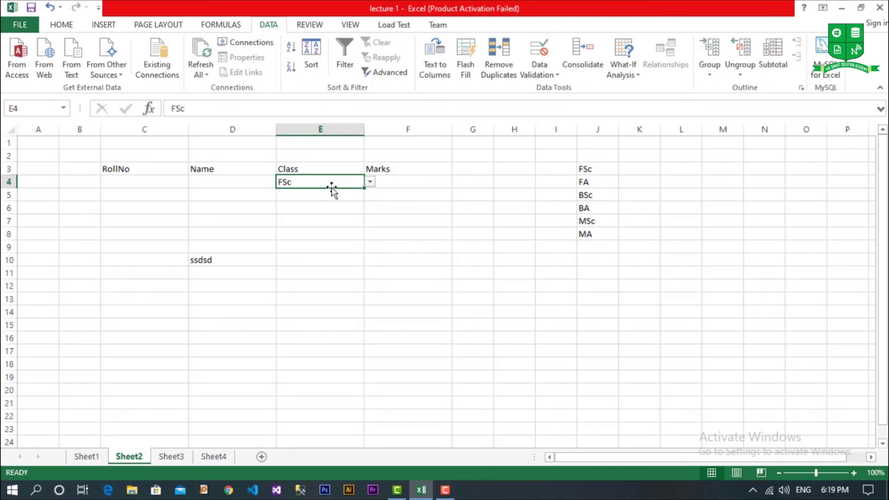
pyautogui.press('BackSpace')
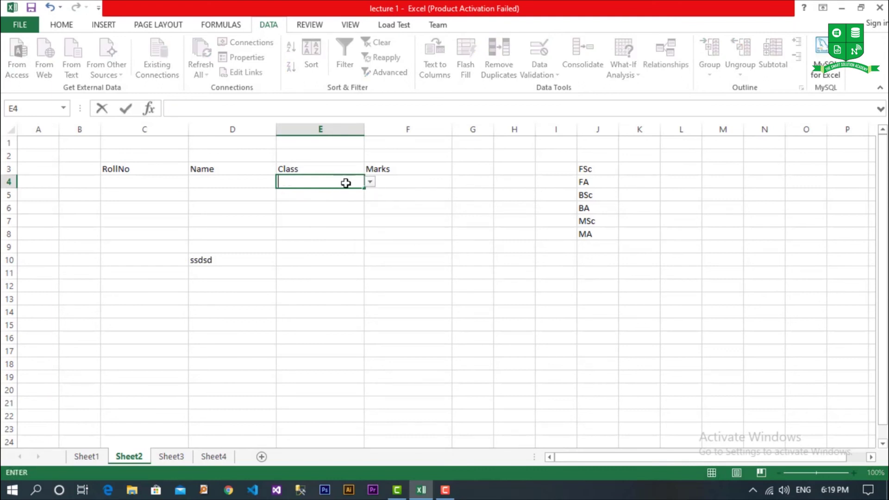
pyautogui.click(347, 212)
pyautogui.click(362, 184)
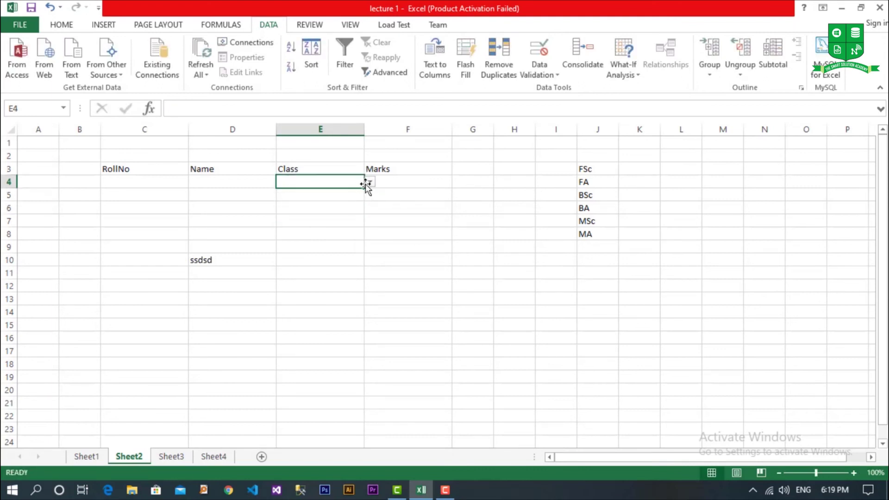
# Fill E4's class-list rule down column E and pick BA for E8 and E10
pyautogui.moveTo(365, 190); pyautogui.dragTo(360, 440)
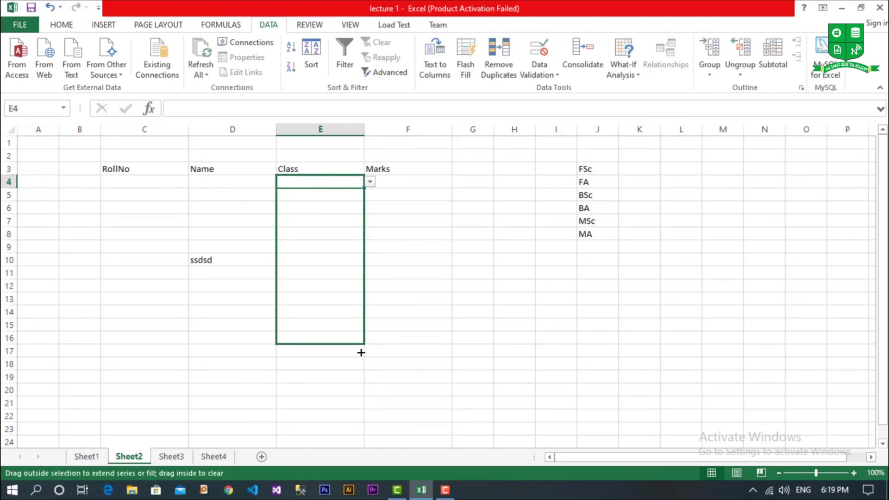
pyautogui.click(331, 270)
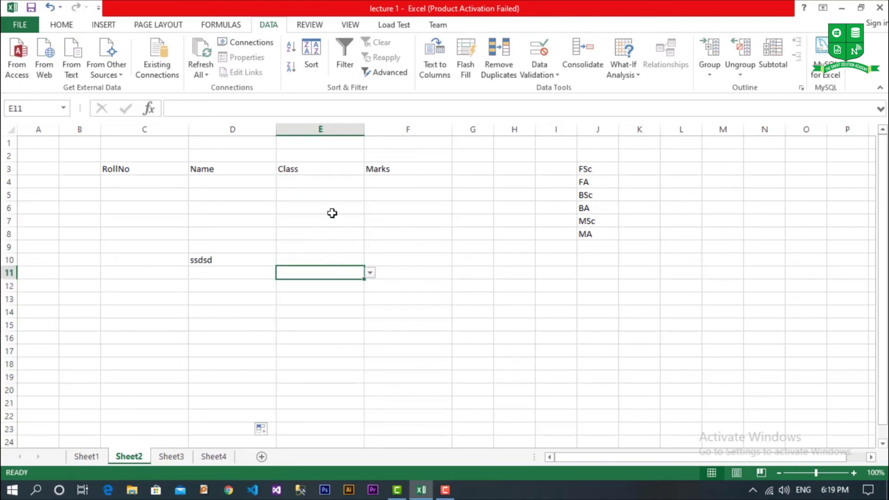
pyautogui.click(331, 207)
pyautogui.press('BackSpace')
pyautogui.click(329, 236)
pyautogui.click(370, 234)
pyautogui.click(362, 270)
pyautogui.click(338, 260)
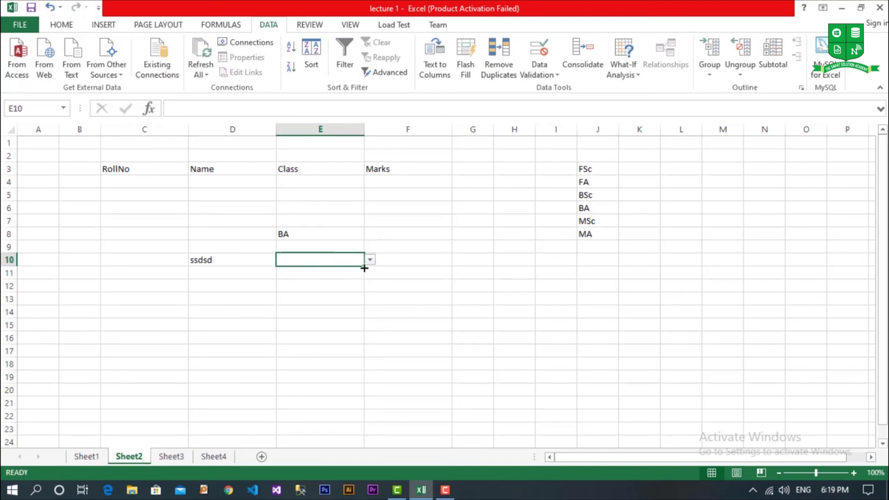
pyautogui.click(370, 260)
pyautogui.click(337, 296)
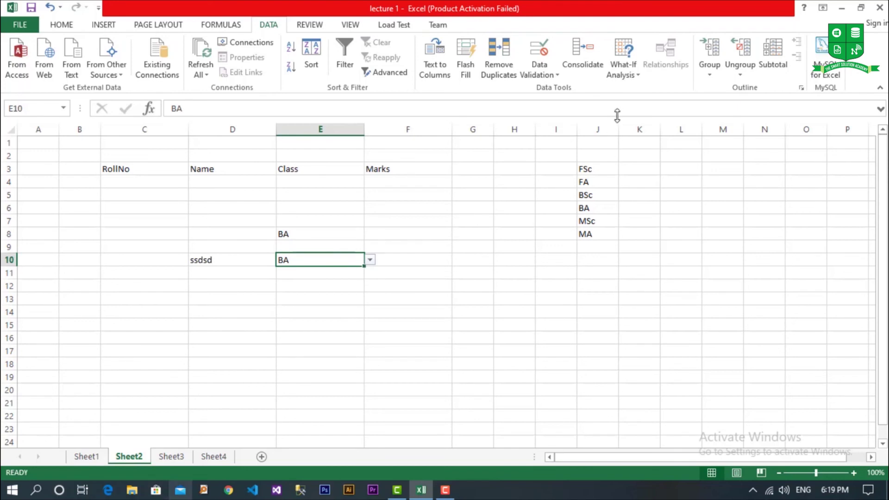
# Dismiss the Data Validation menu without changes and switch to Sheet3
pyautogui.click(558, 76)
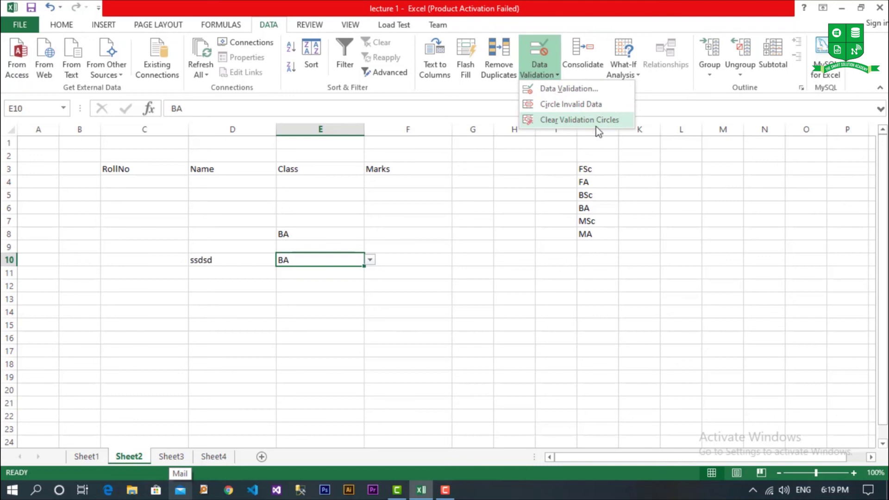
pyautogui.click(294, 340)
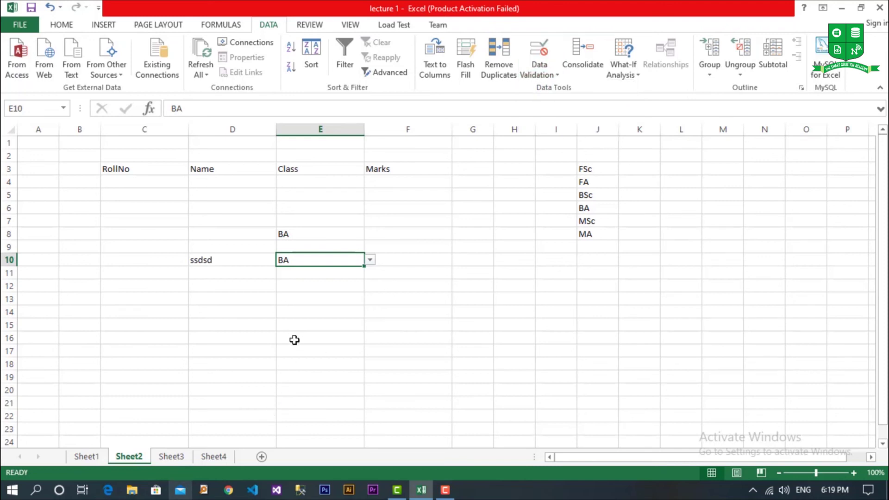
pyautogui.click(179, 461)
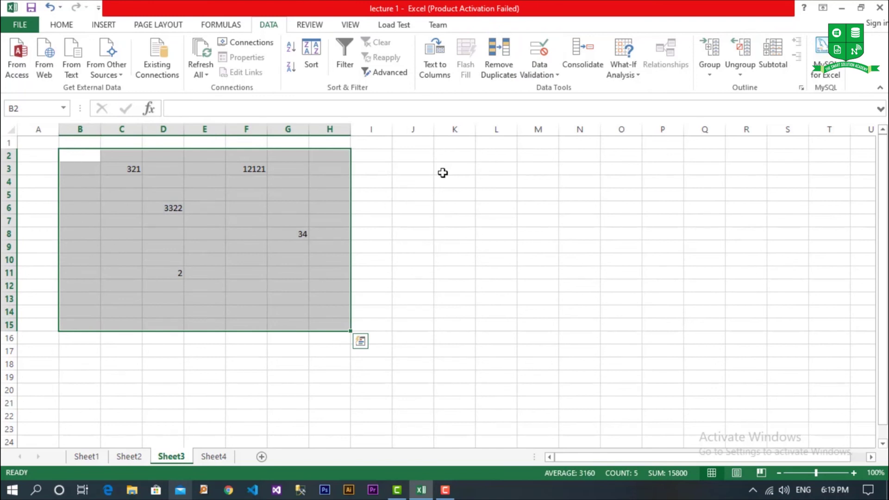
# Allow only whole numbers from 1 to 50 in Sheet3's B2:H15 via Data Validation
pyautogui.click(539, 73)
pyautogui.click(543, 89)
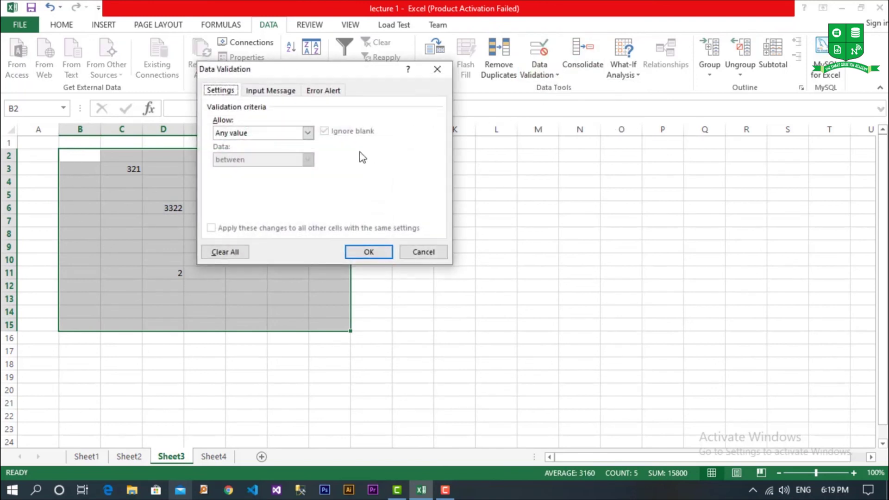
pyautogui.click(262, 134)
pyautogui.click(254, 153)
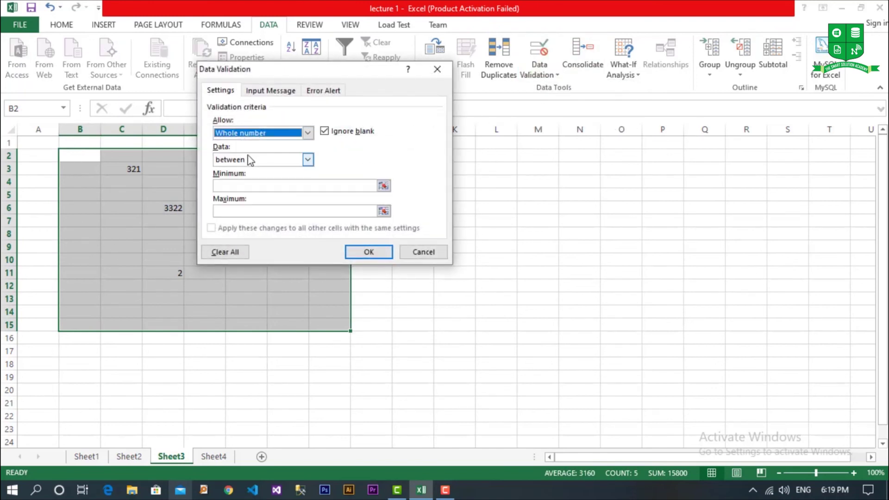
pyautogui.click(240, 186)
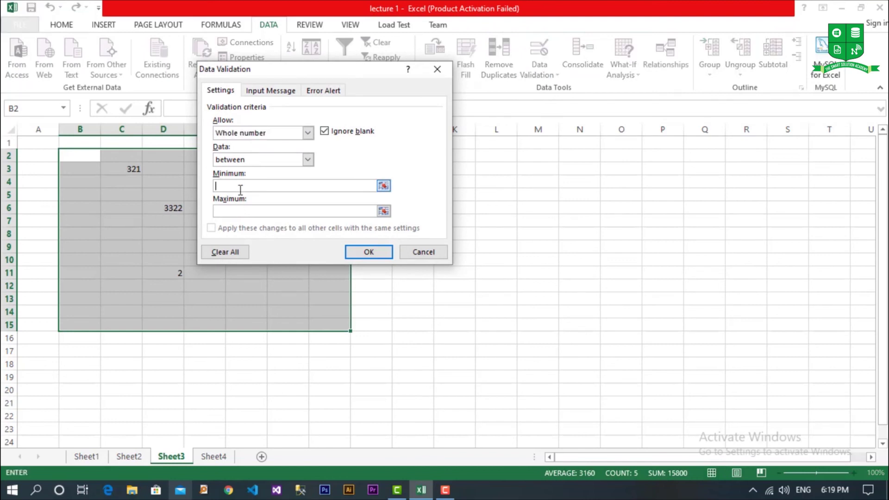
pyautogui.write('1')
pyautogui.click(248, 211)
pyautogui.write('50')
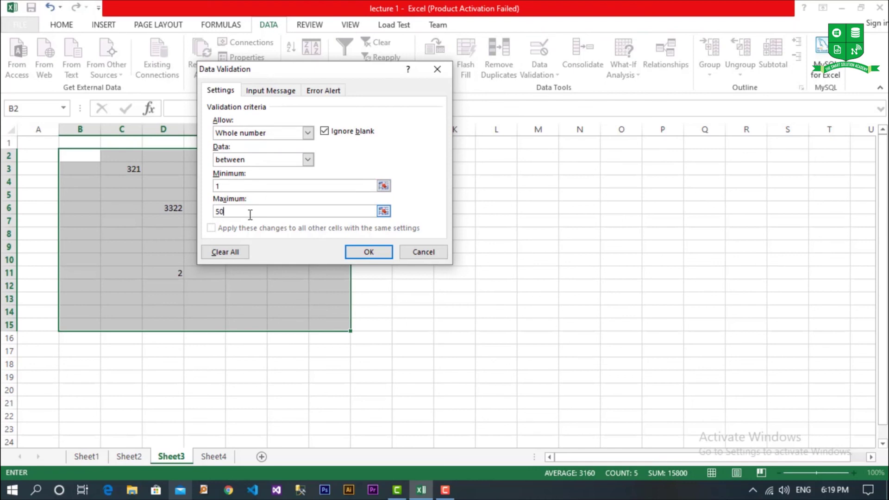
pyautogui.click(364, 252)
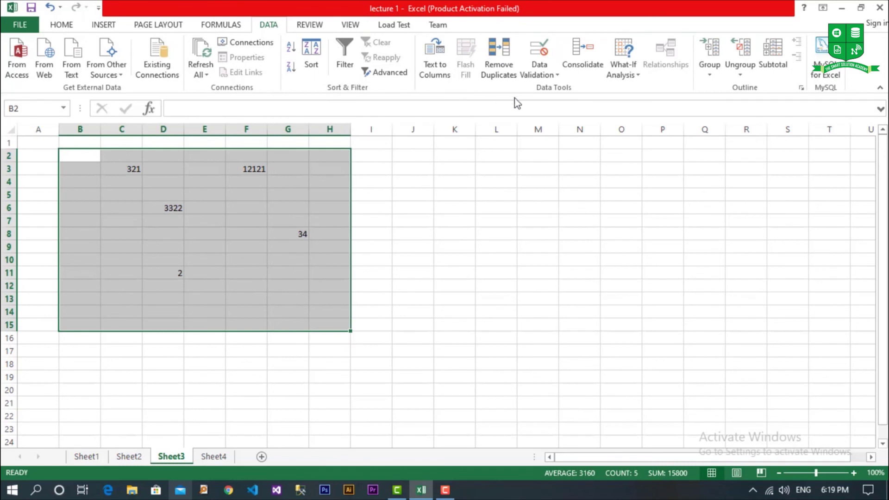
# Circle the invalid values 321, 12121 and 3322, clear the circles, then switch to Sheet4
pyautogui.click(551, 76)
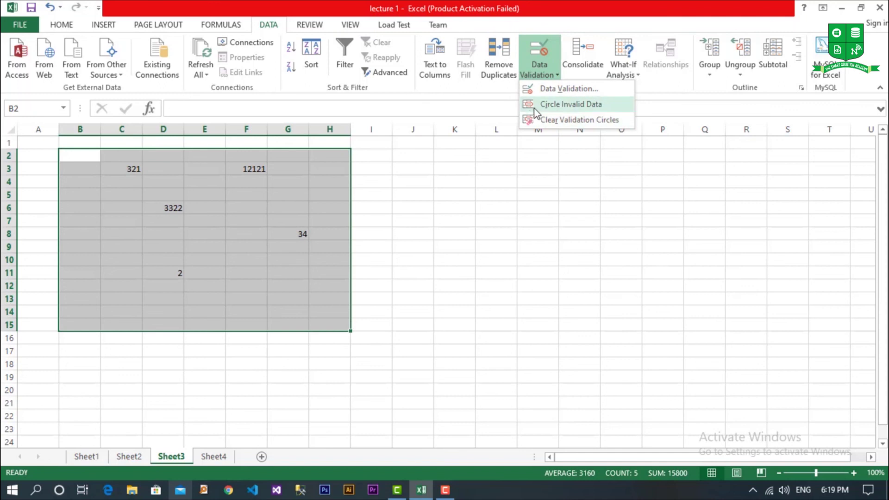
pyautogui.click(574, 108)
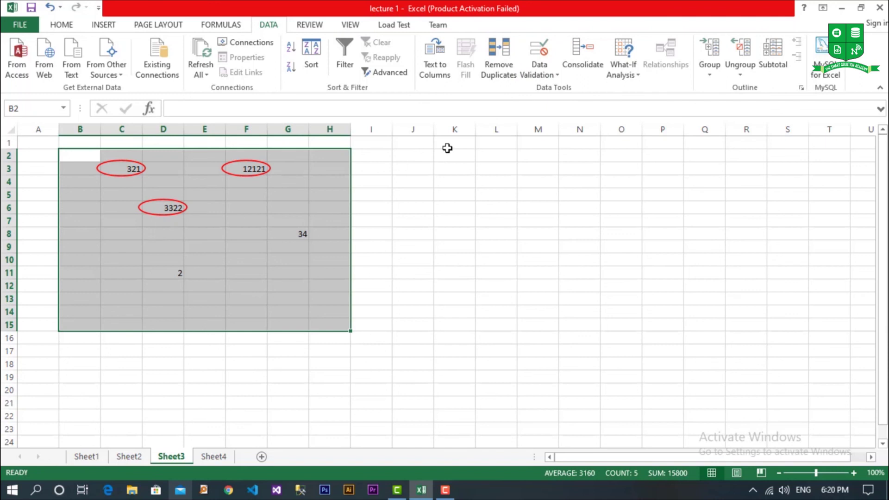
pyautogui.click(559, 79)
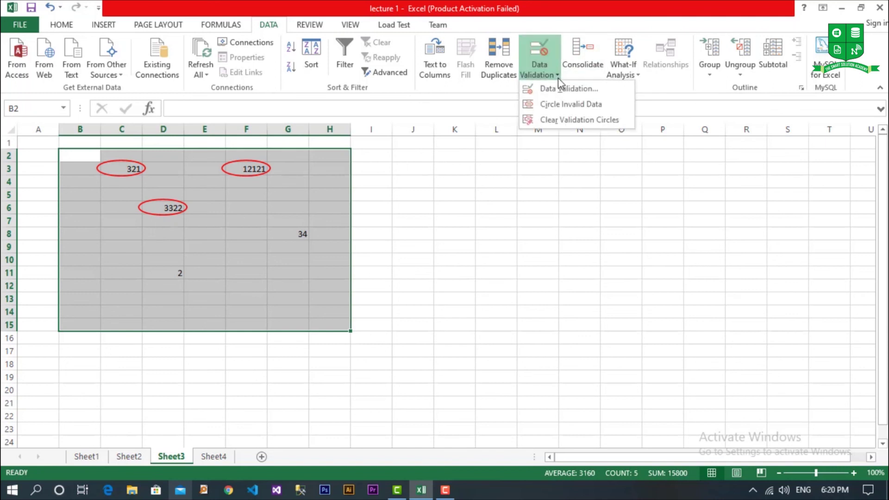
pyautogui.click(611, 124)
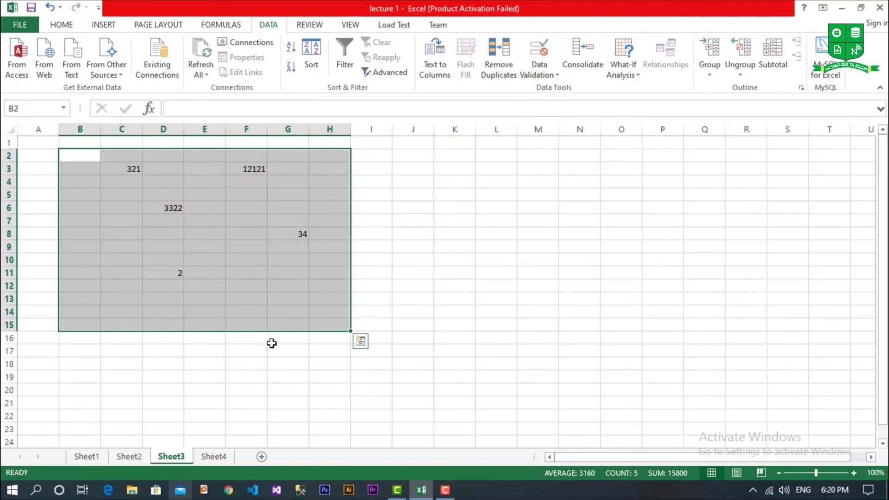
pyautogui.click(214, 456)
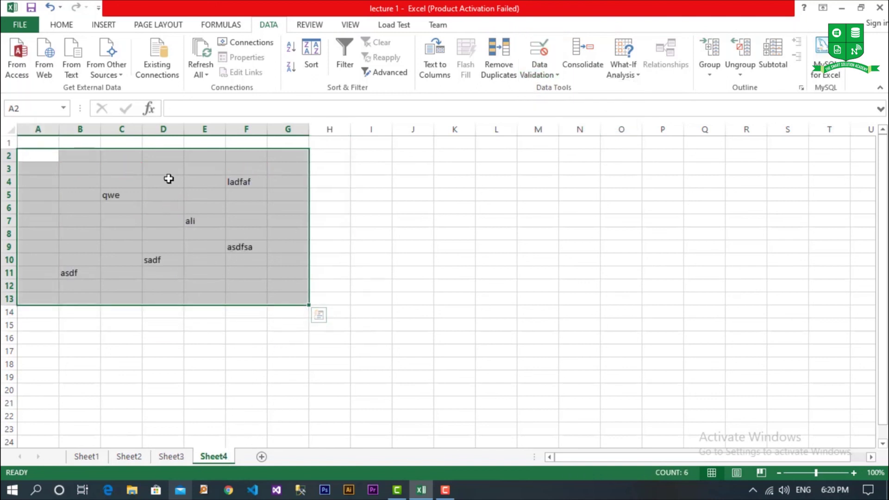
# Limit entries in Sheet4's A2:G13 to a text length between 3 and 5 characters
pyautogui.click(533, 77)
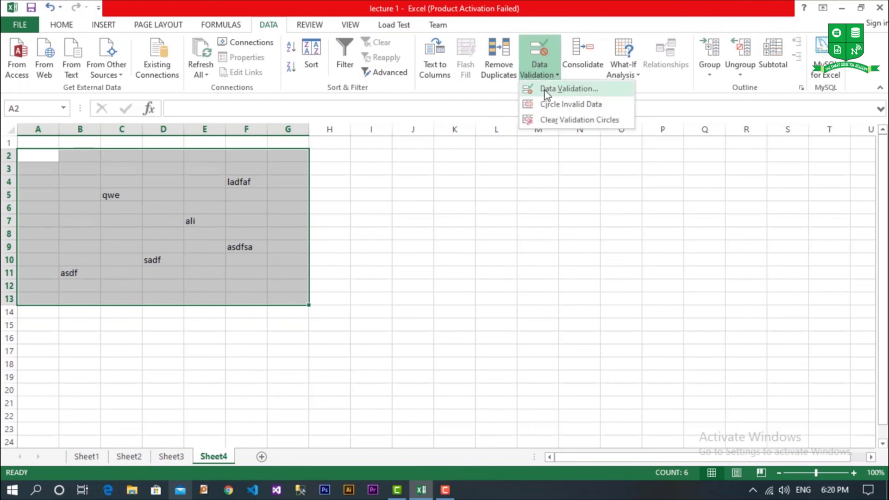
pyautogui.click(546, 92)
pyautogui.click(243, 133)
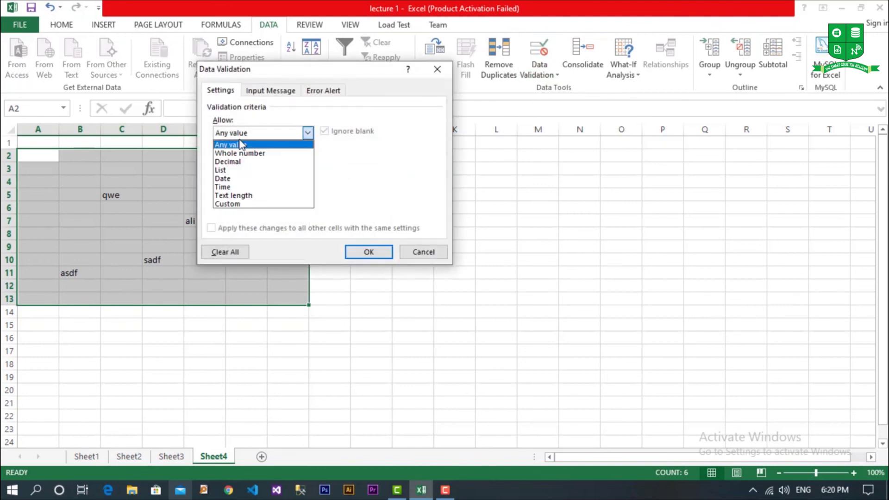
pyautogui.click(245, 195)
pyautogui.click(243, 185)
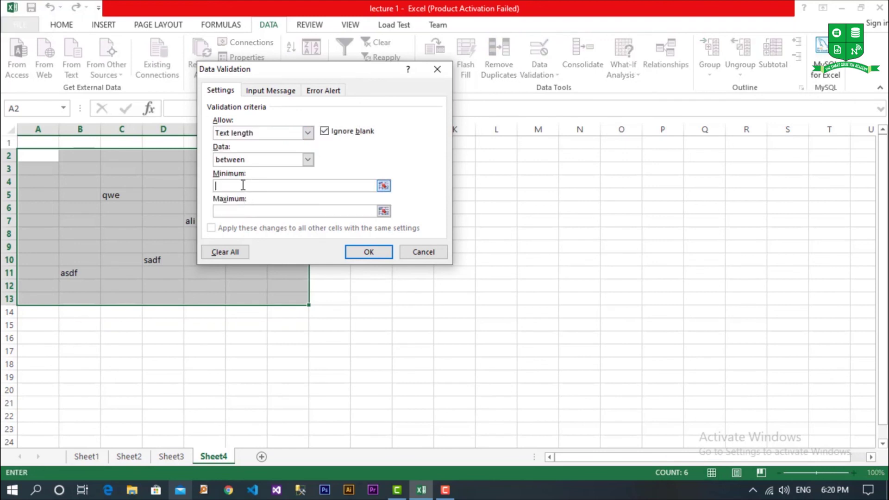
pyautogui.write('3')
pyautogui.click(372, 252)
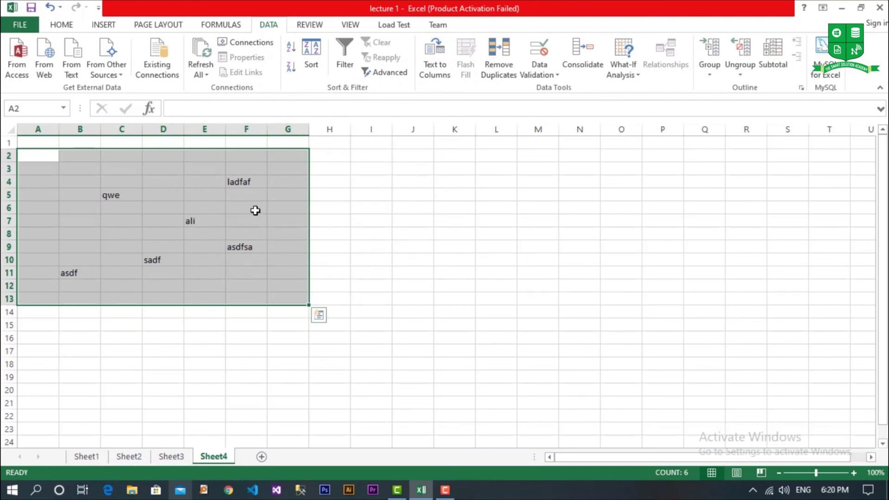
pyautogui.click(557, 77)
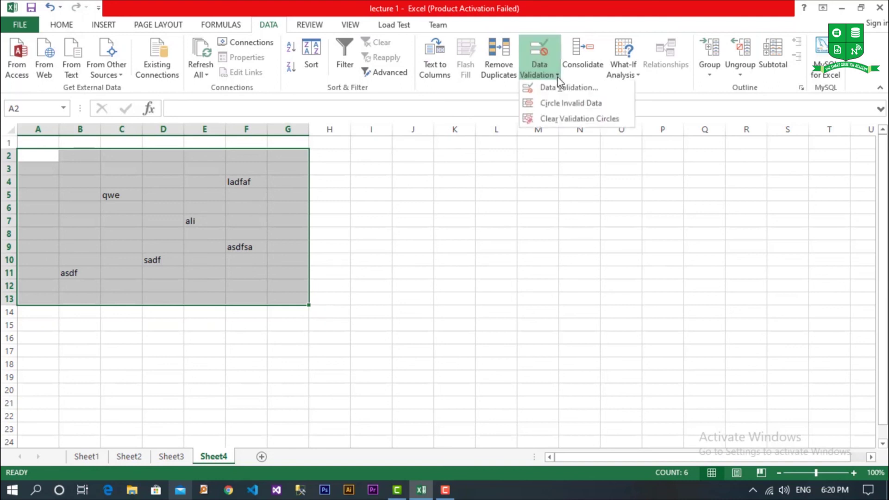
pyautogui.click(565, 104)
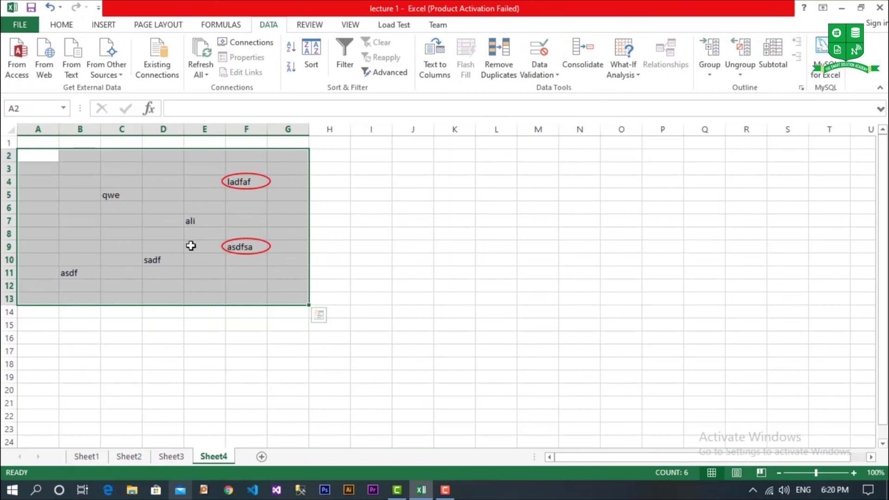
pyautogui.click(556, 77)
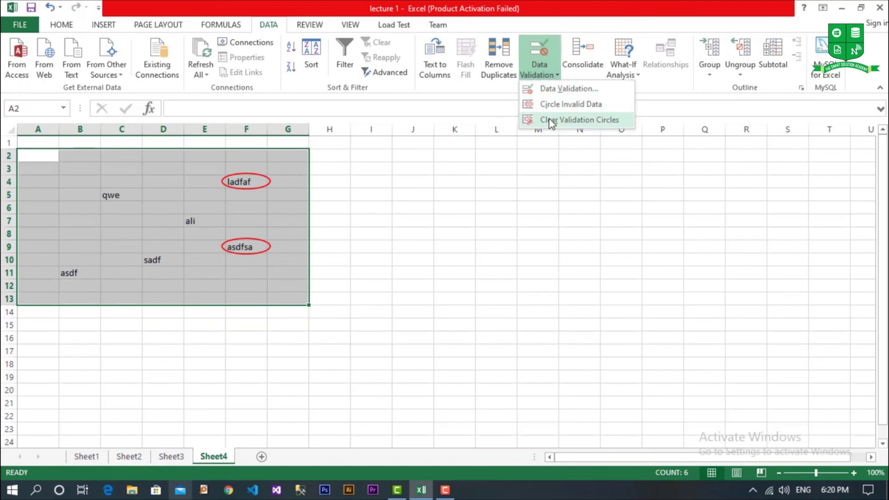
pyautogui.click(550, 120)
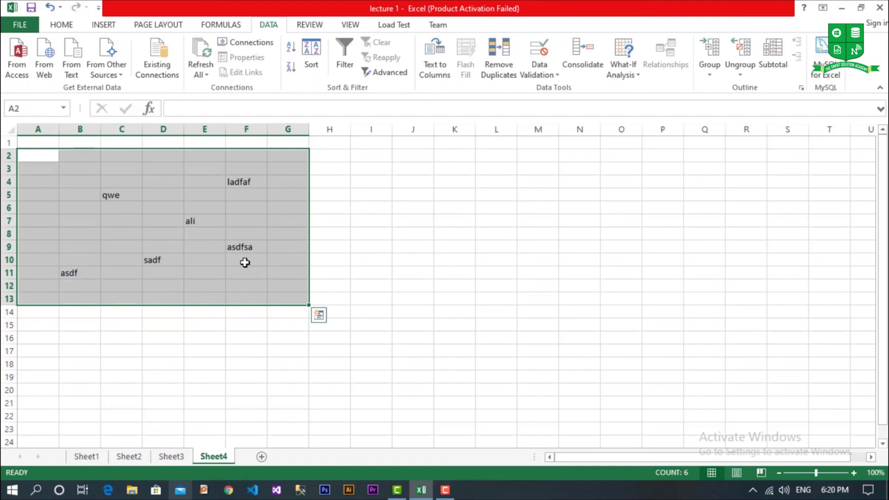
pyautogui.click(445, 489)
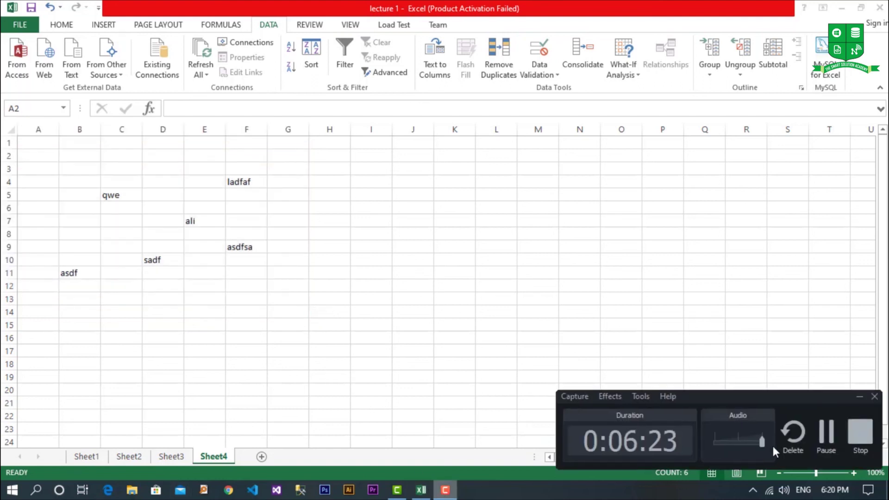